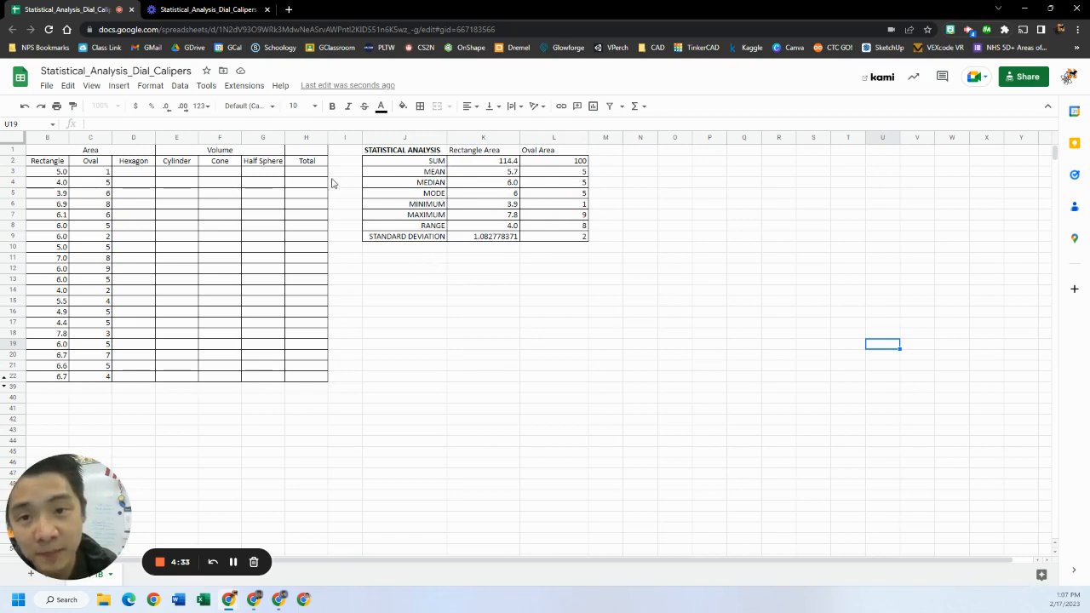
Insert a new chart and change its type to a histogram chart
left_click(120, 86)
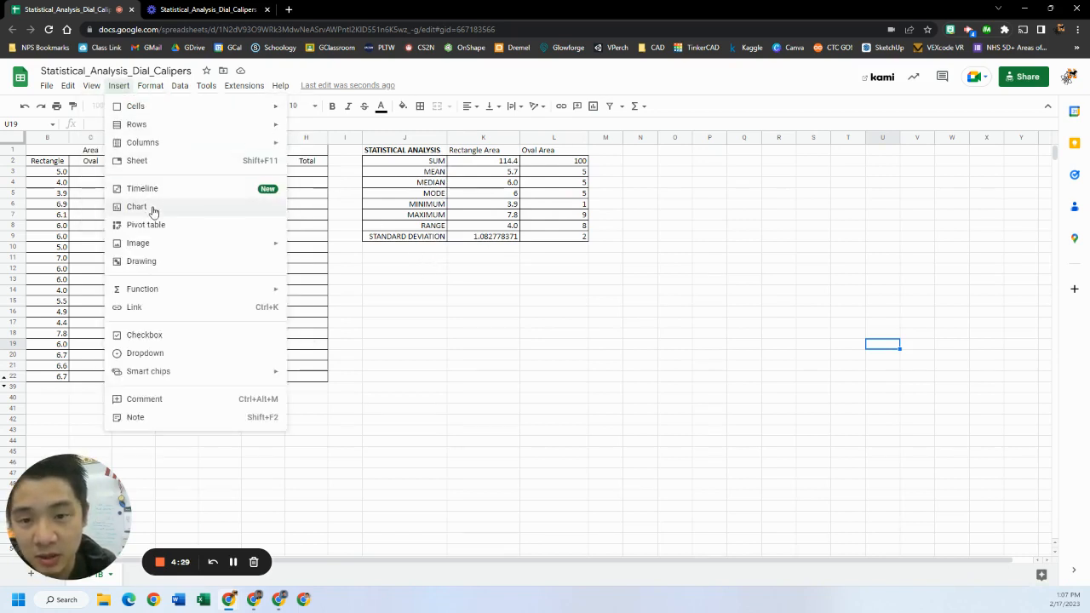
left_click(153, 211)
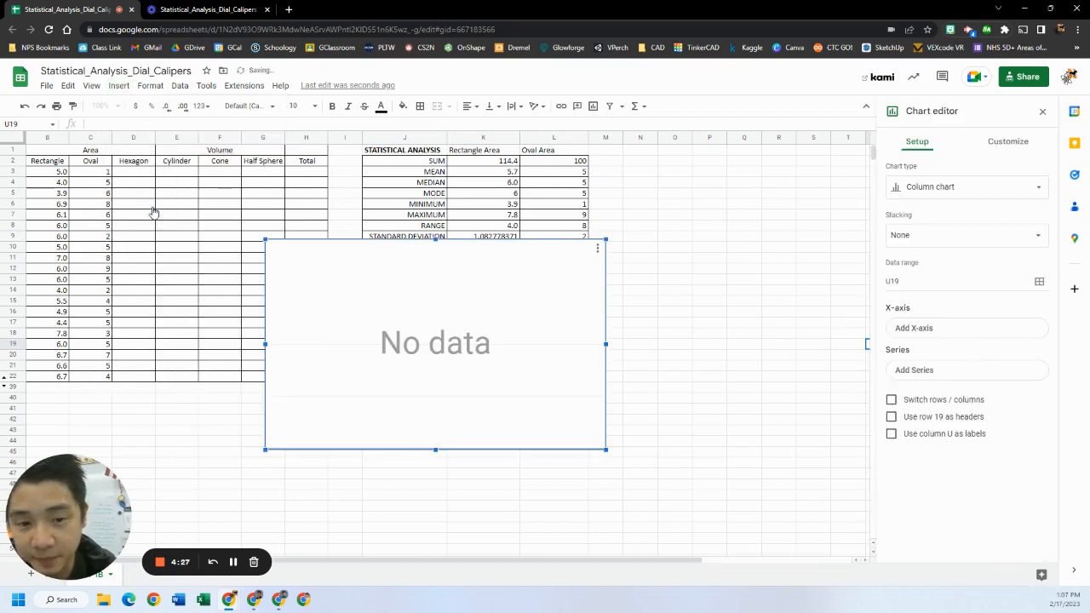
left_click(1028, 192)
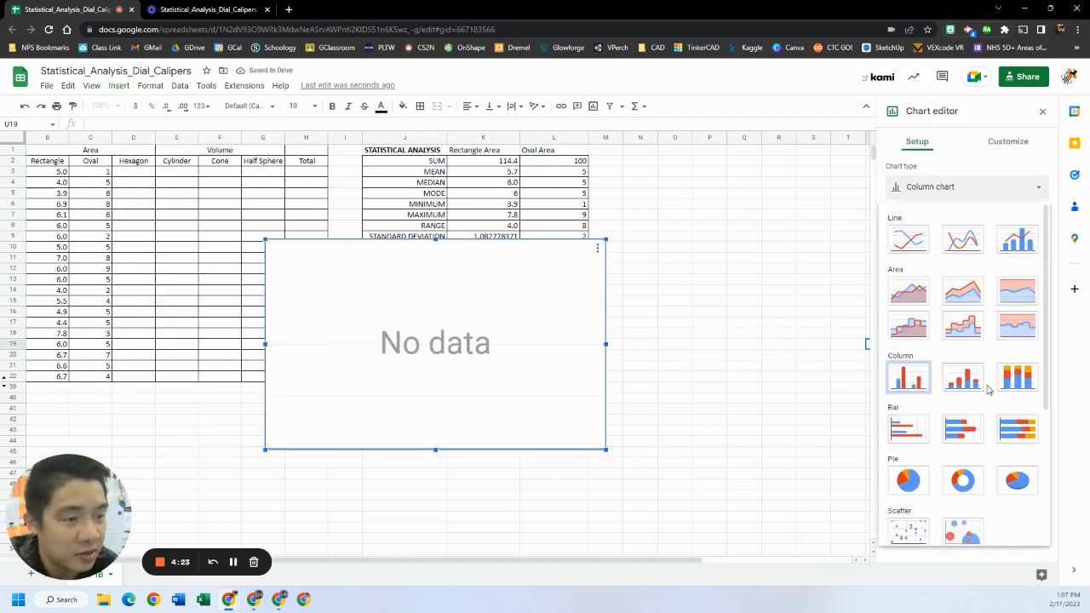
scroll(990, 383, "down", 3)
scroll(991, 384, "down", 1)
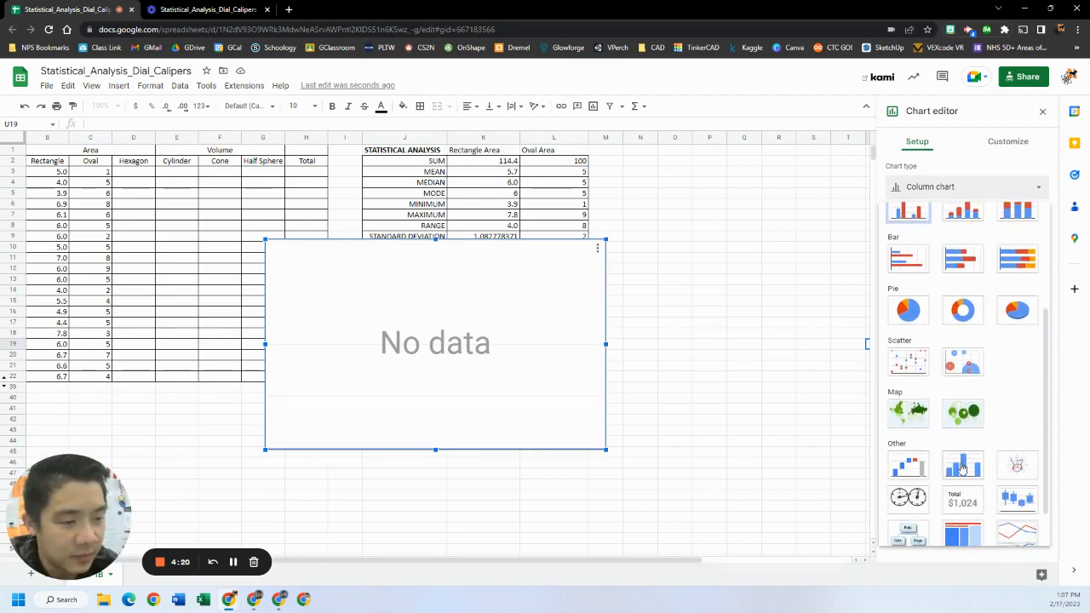
left_click(963, 467)
Set the chart's data range to the rectangle area values B3:B22
left_click(927, 233)
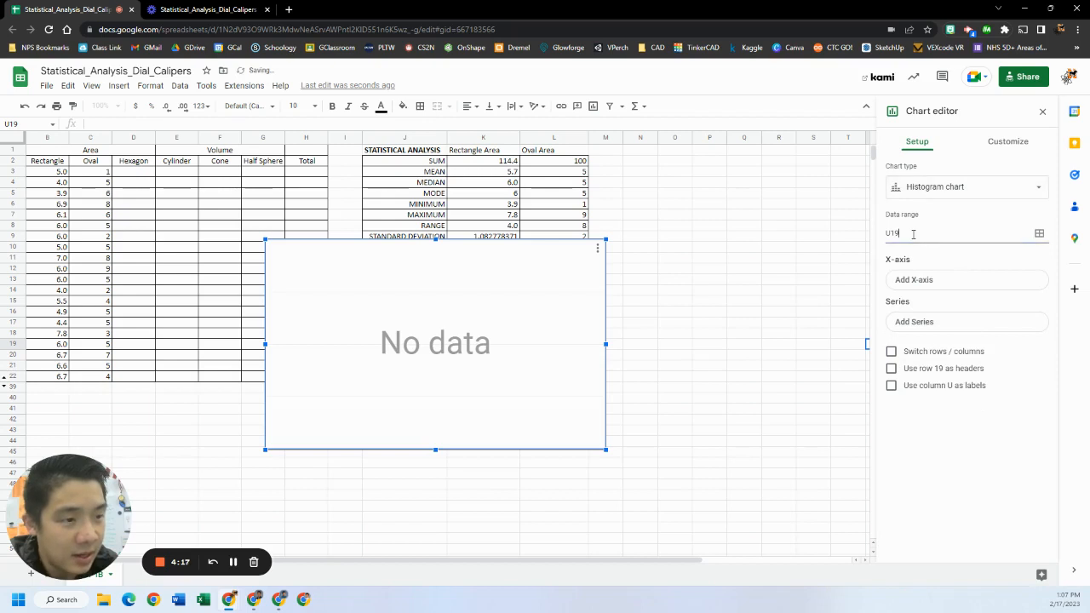
left_click(1040, 233)
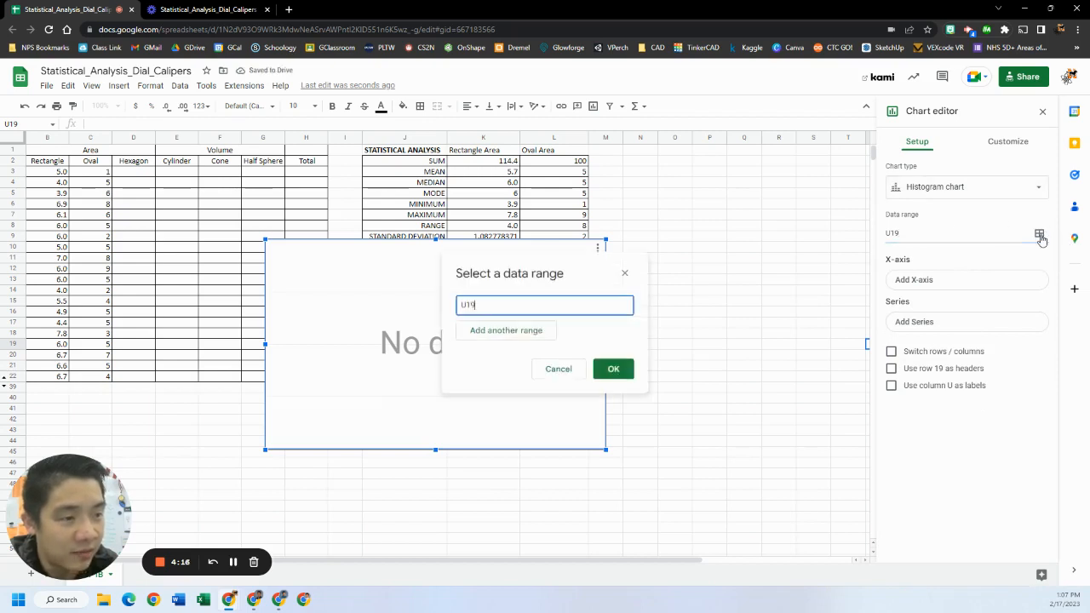
left_click_drag(553, 309, 396, 297)
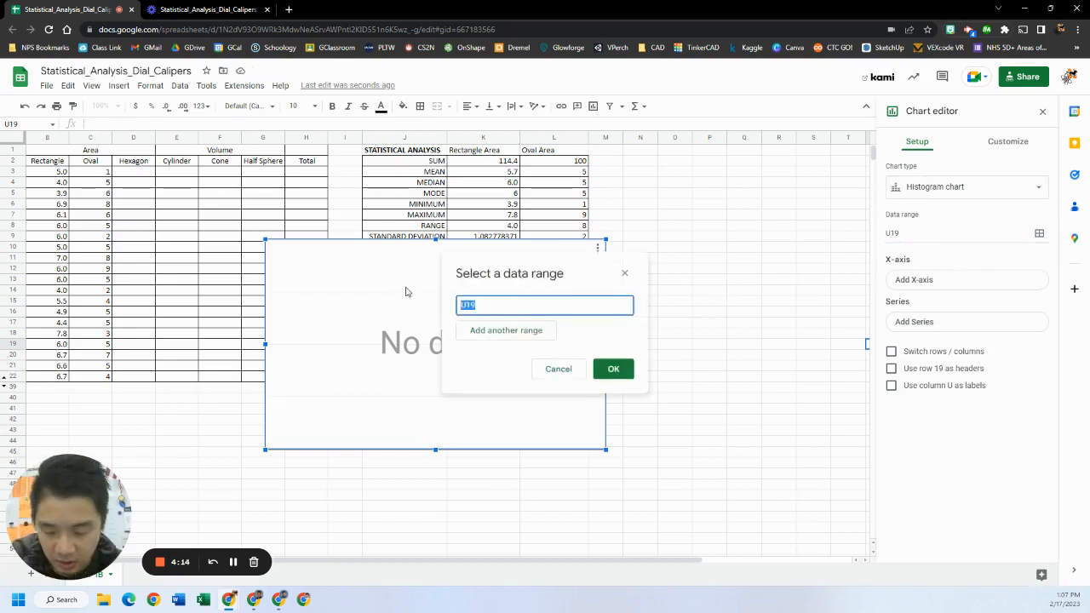
key("BackSpace")
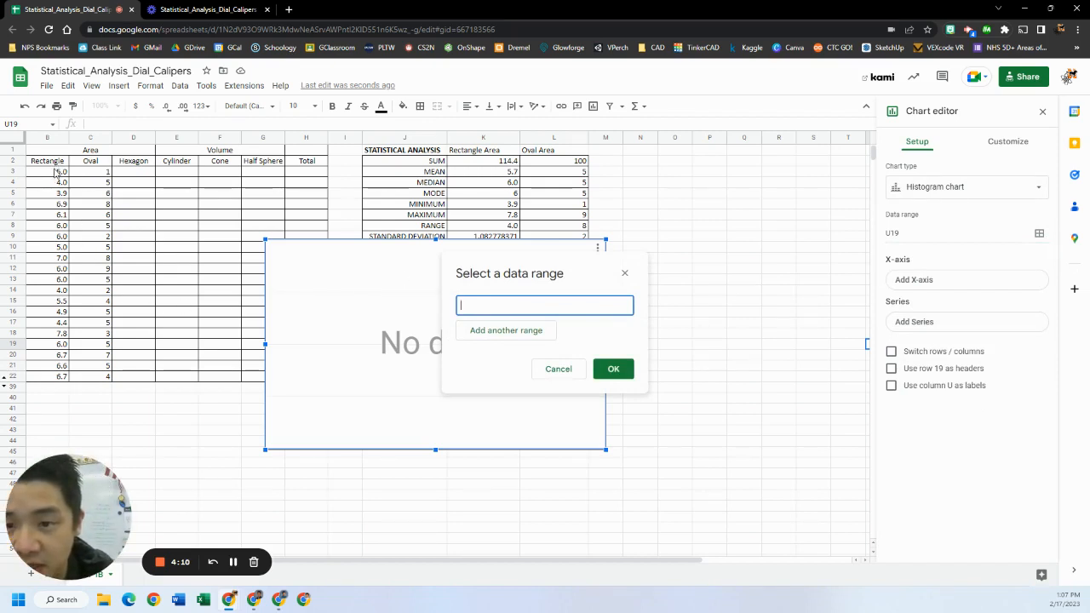
left_click_drag(56, 172, 52, 385)
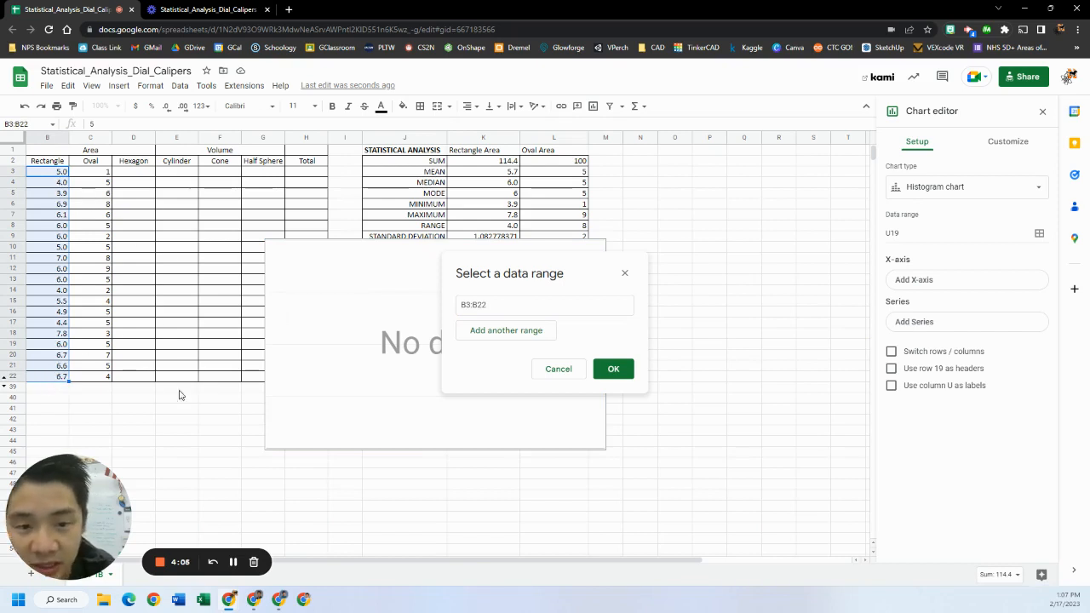
left_click(612, 370)
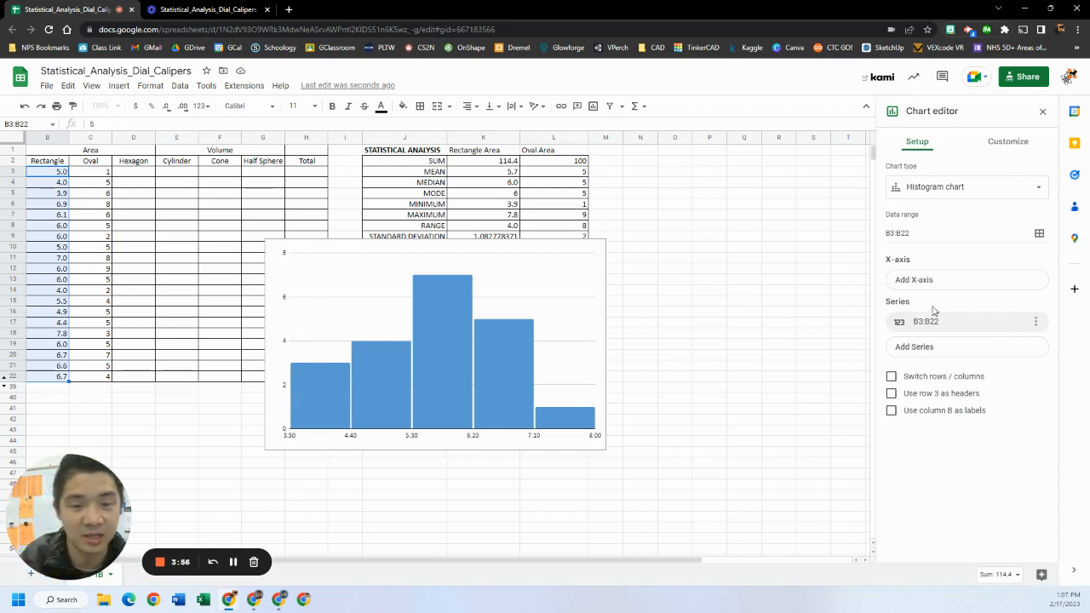
Add the vertical axis title Frequency to the histogram
left_click(997, 146)
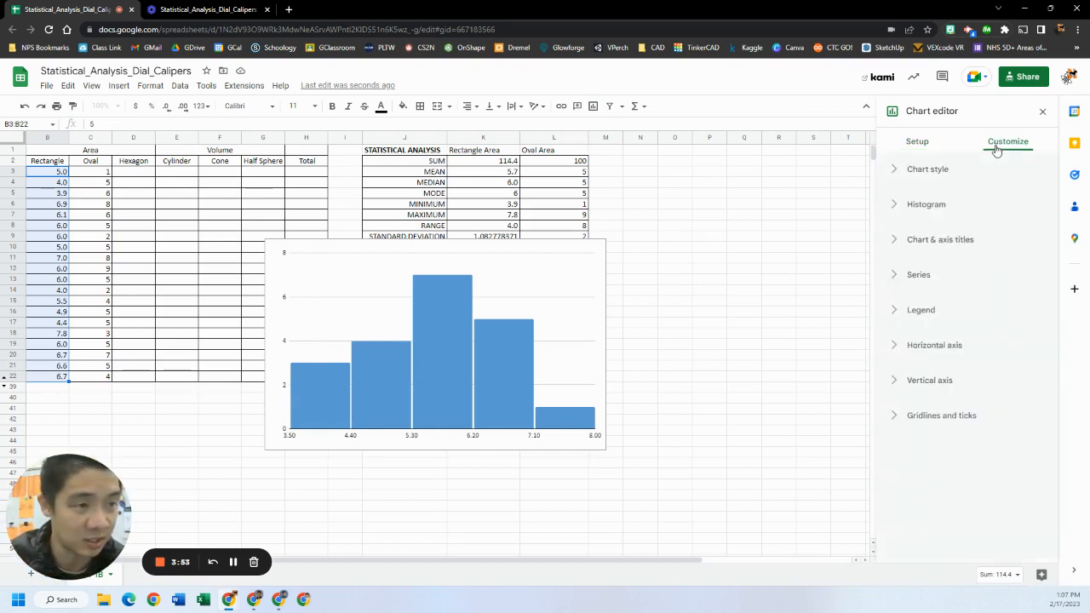
left_click(896, 242)
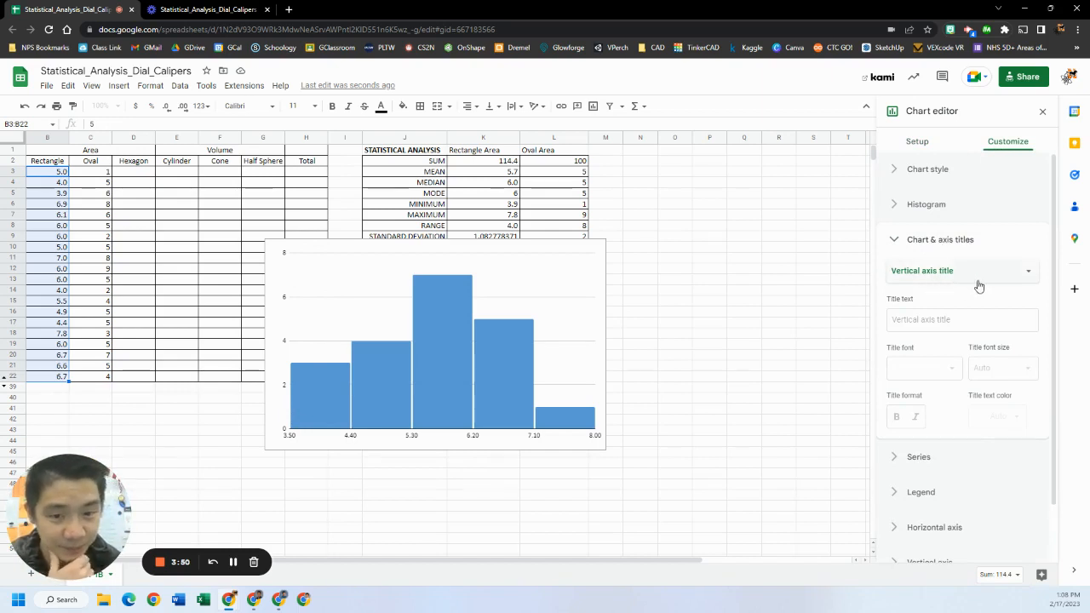
left_click(938, 320)
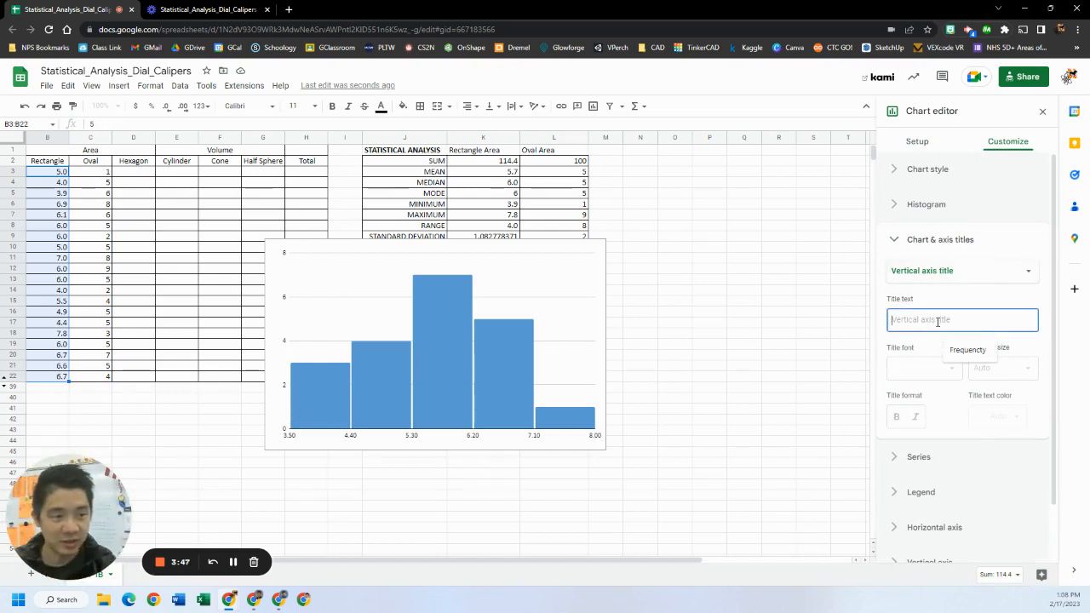
left_click(968, 350)
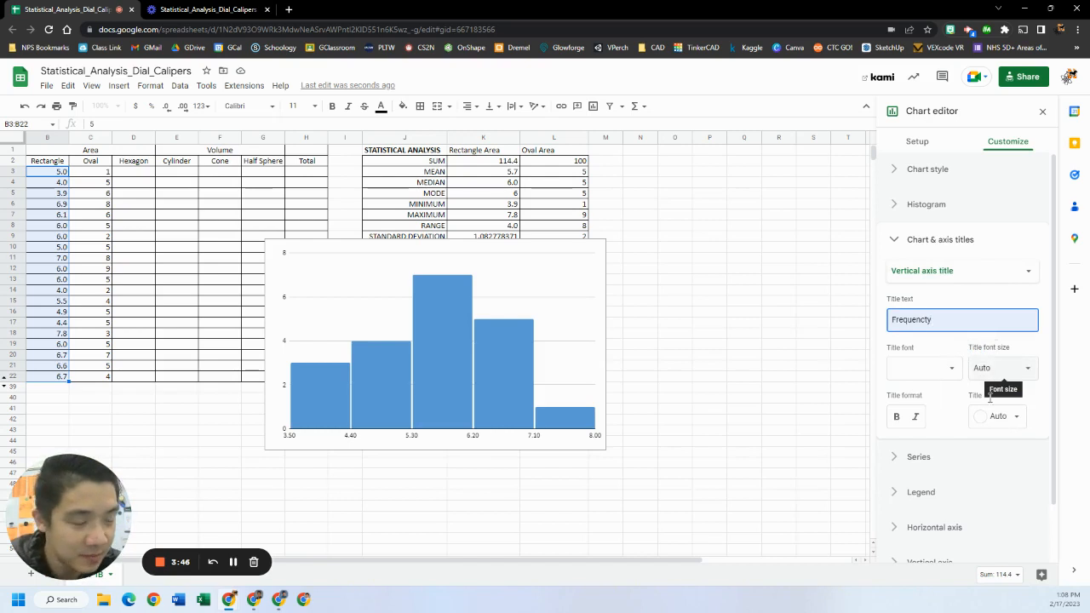
Add the horizontal axis title Rectangle Area (in^2) to the histogram
left_click(976, 273)
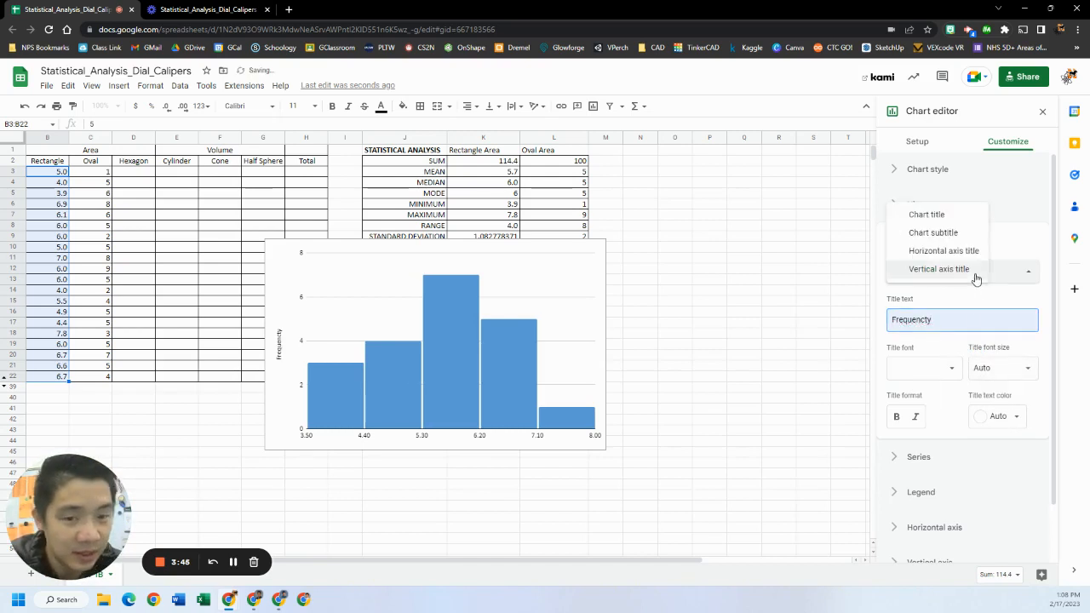
left_click(973, 251)
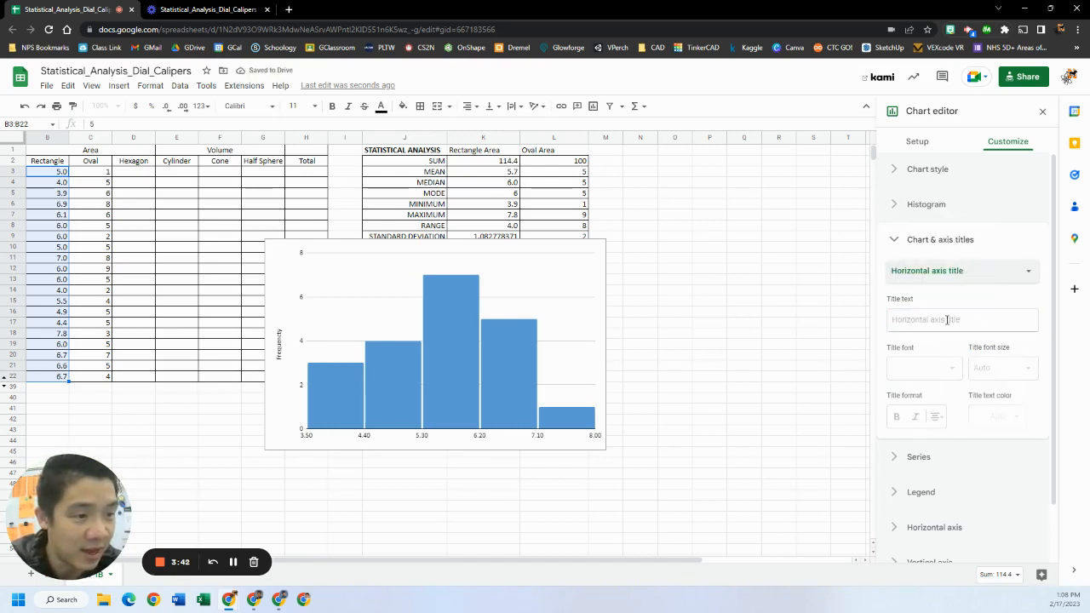
left_click(947, 320)
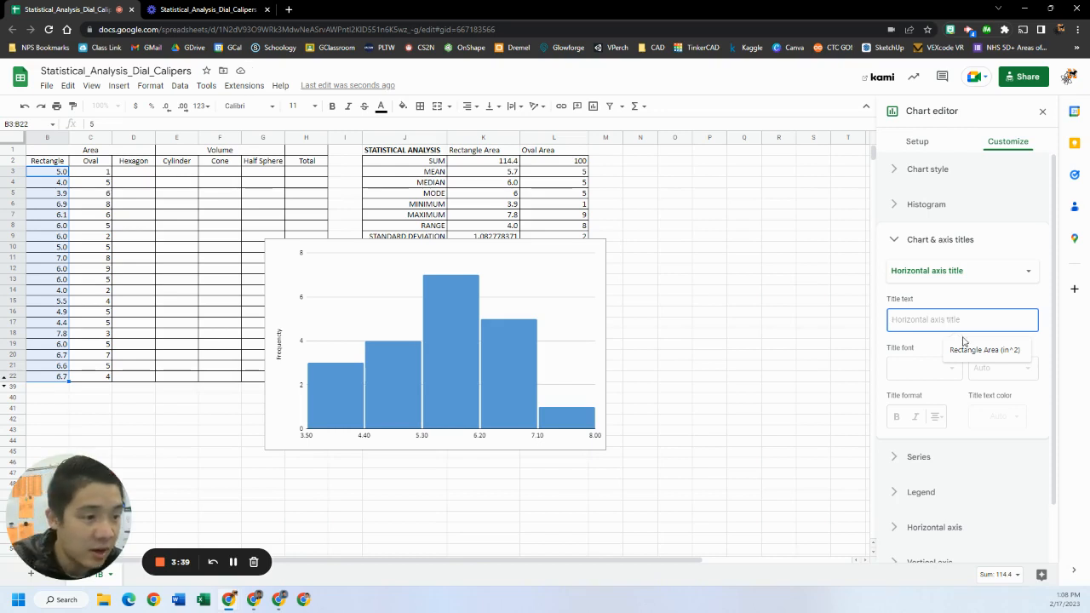
left_click(980, 348)
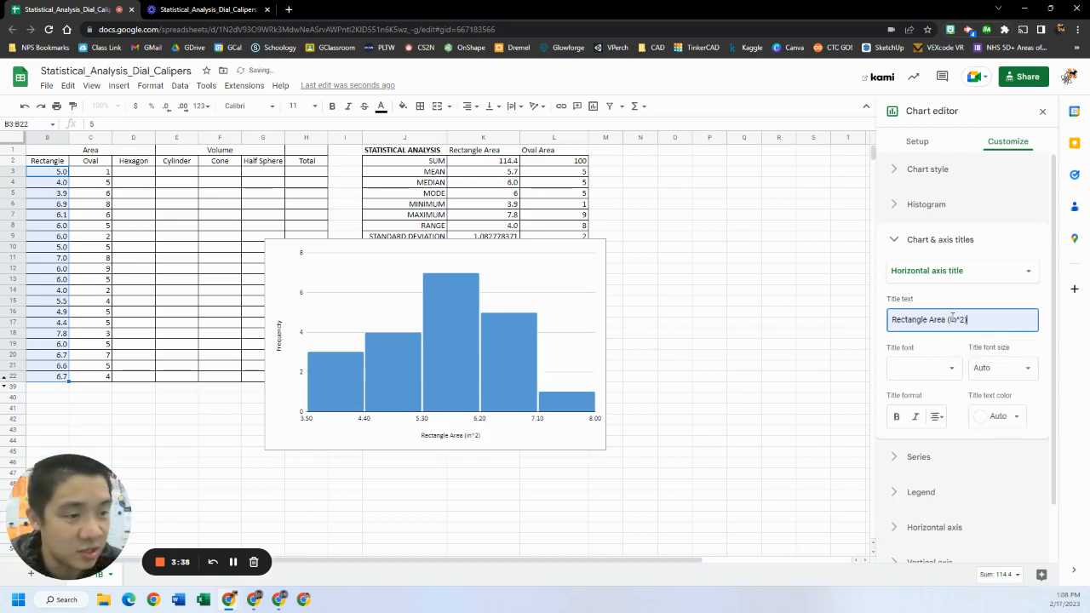
Set the chart title to Rectangle Area Histogram and make it bold
left_click(990, 269)
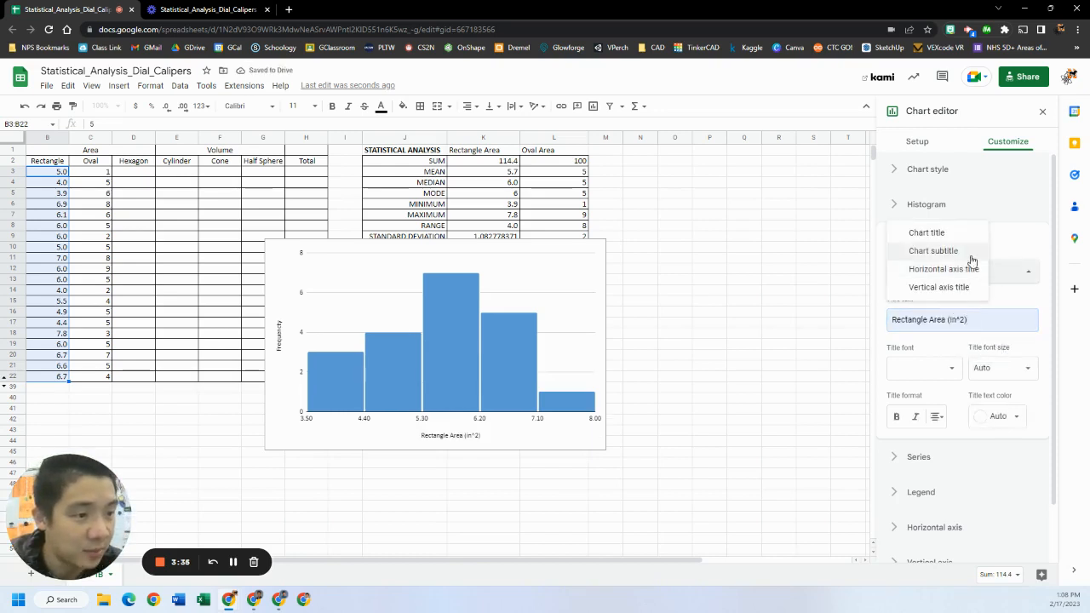
left_click(956, 235)
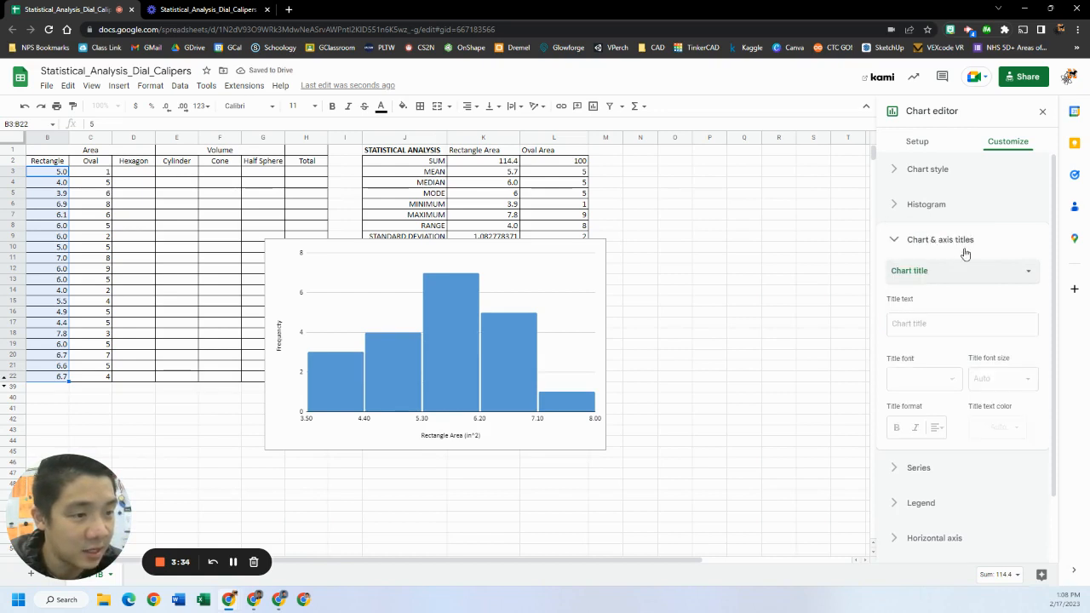
left_click(954, 322)
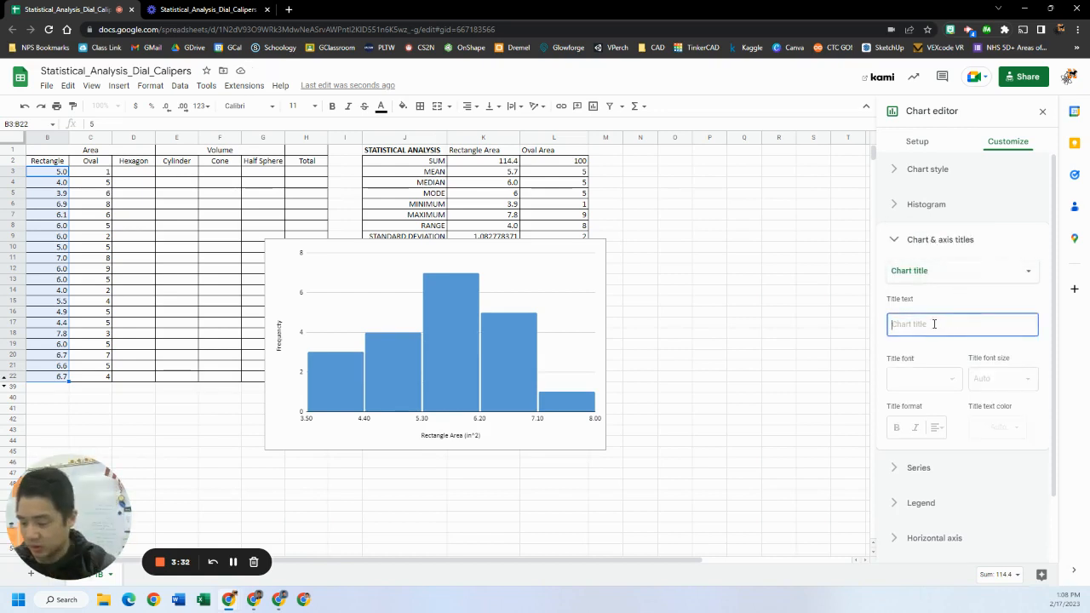
type("Rectangle Area Histogram")
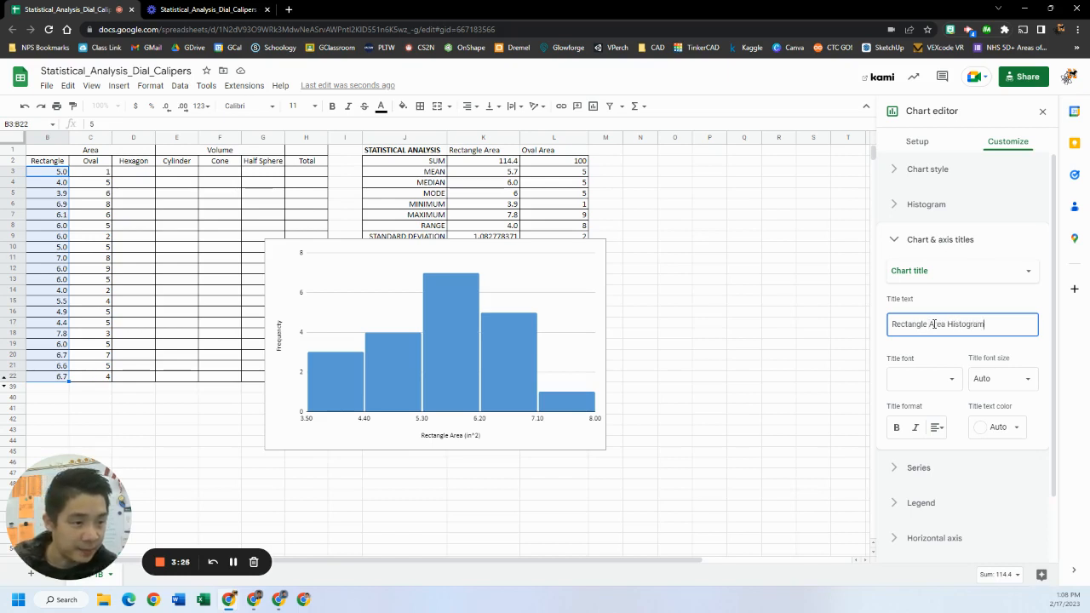
left_click(898, 430)
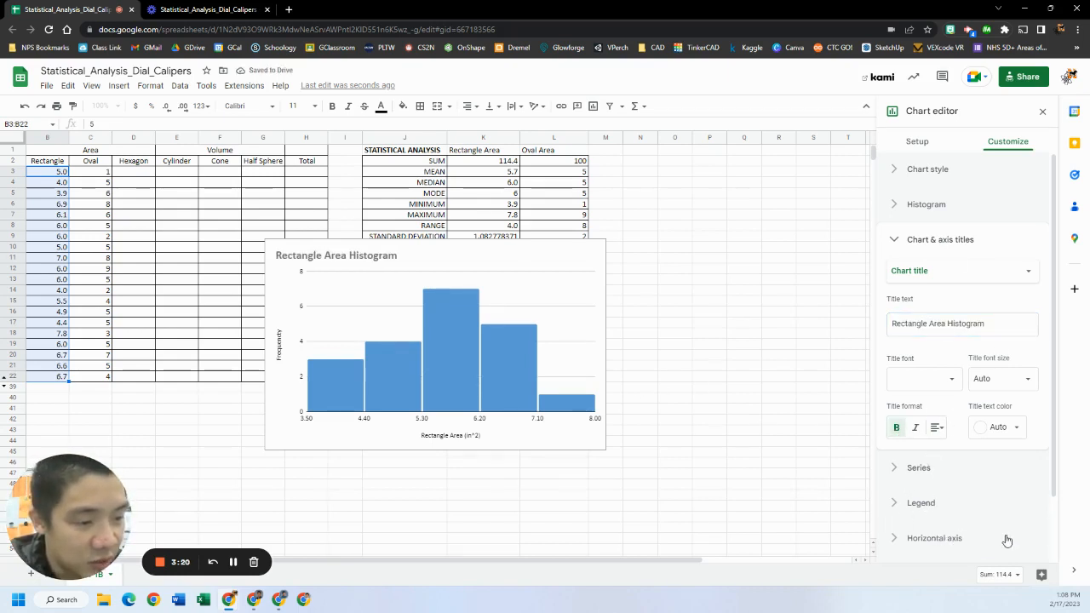
Set the histogram's bucket size to 1 and close the chart editor
scroll(997, 528, "down", 1)
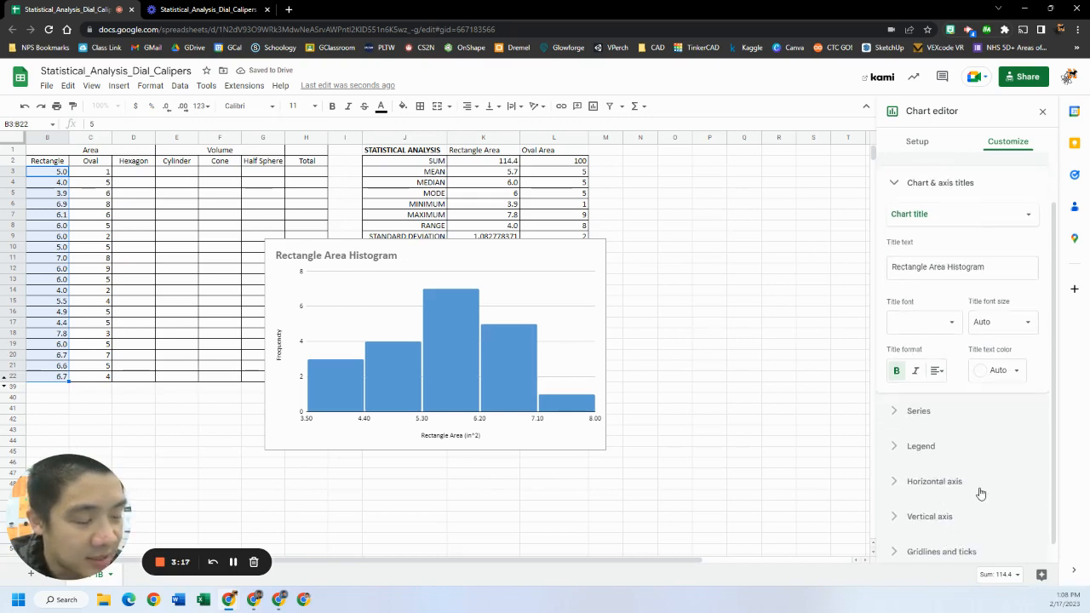
scroll(979, 487, "up", 1)
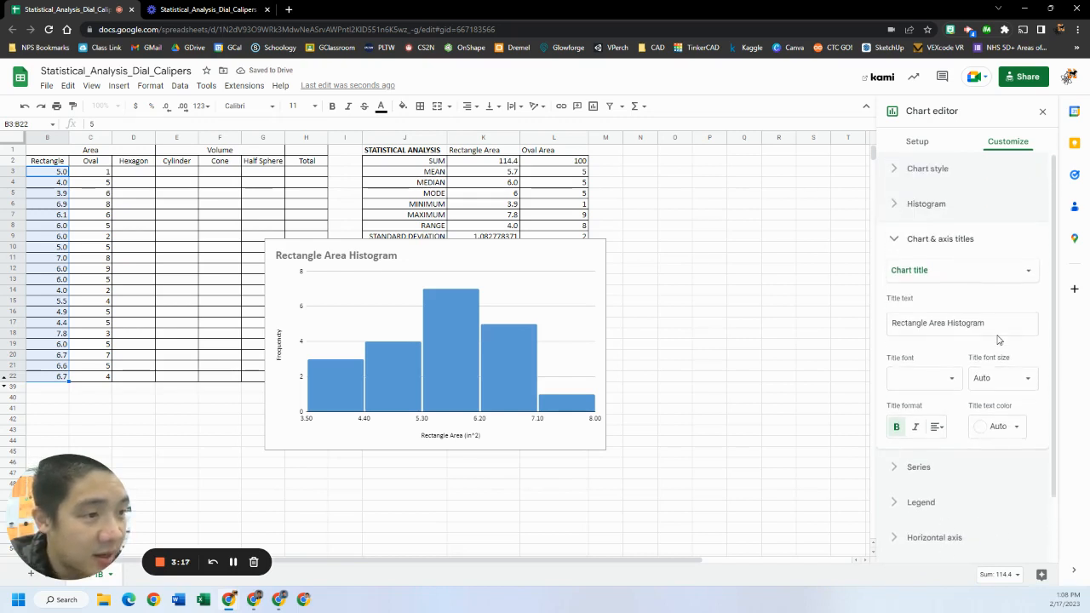
left_click(898, 239)
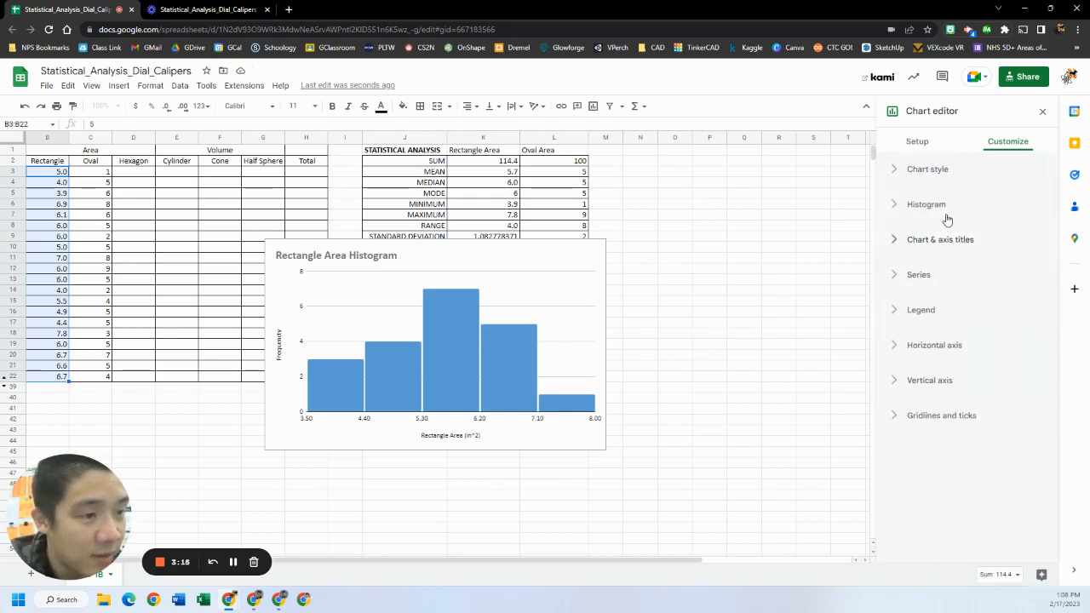
left_click(896, 206)
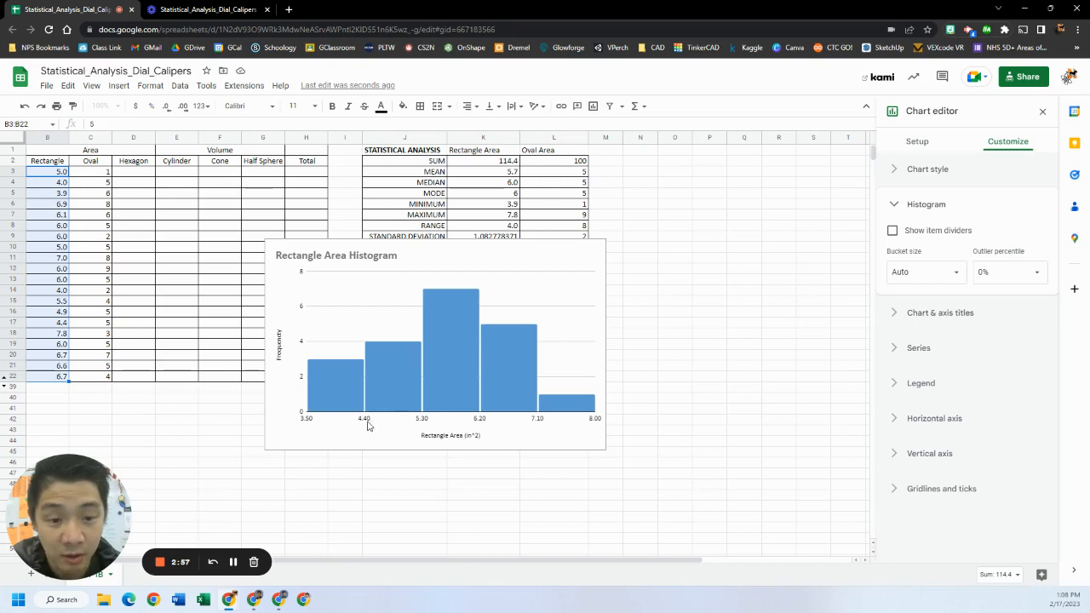
left_click(959, 278)
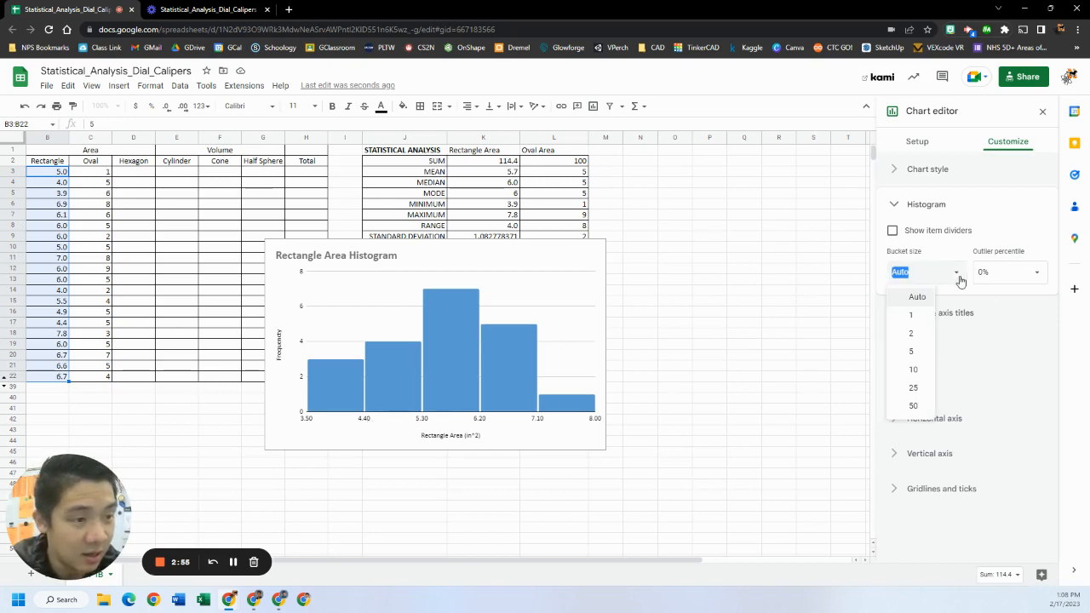
left_click(916, 315)
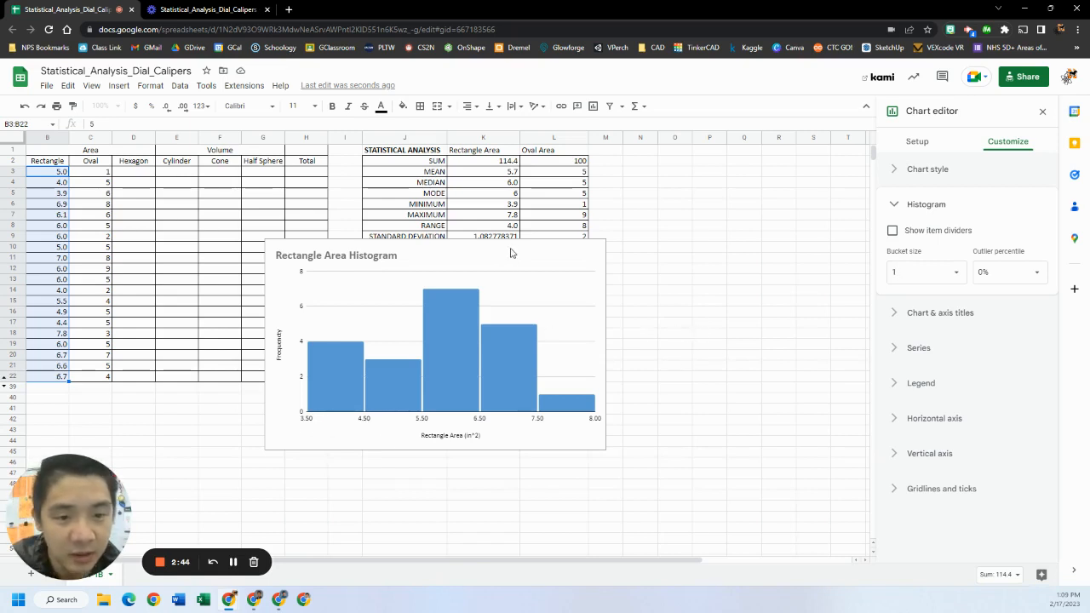
left_click(523, 293)
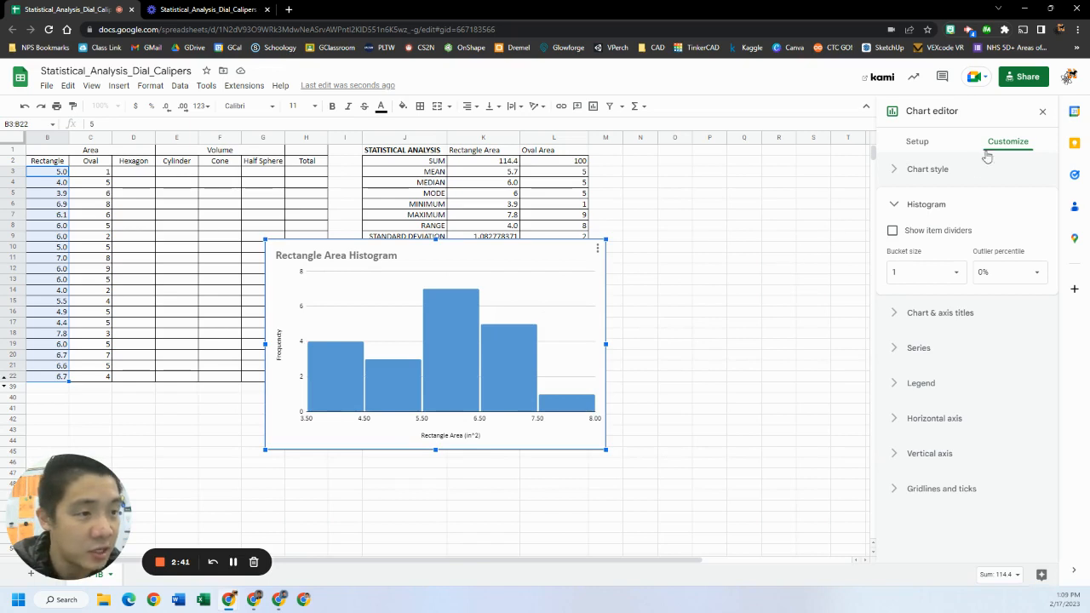
left_click(1044, 114)
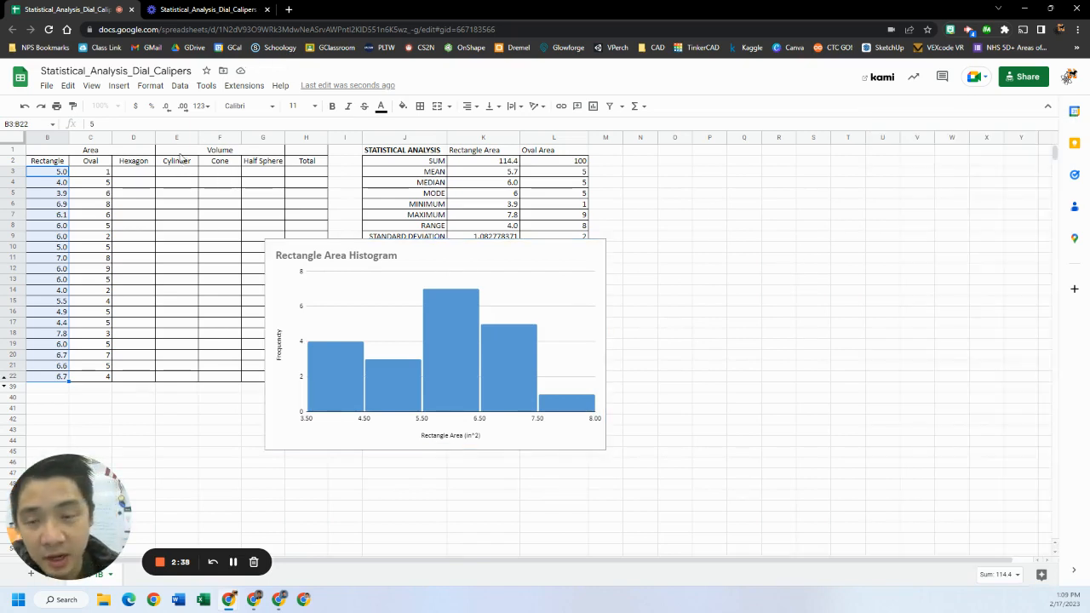
Start a pivot table and set its data range to B2:B22, including the Rectangle header
left_click(124, 89)
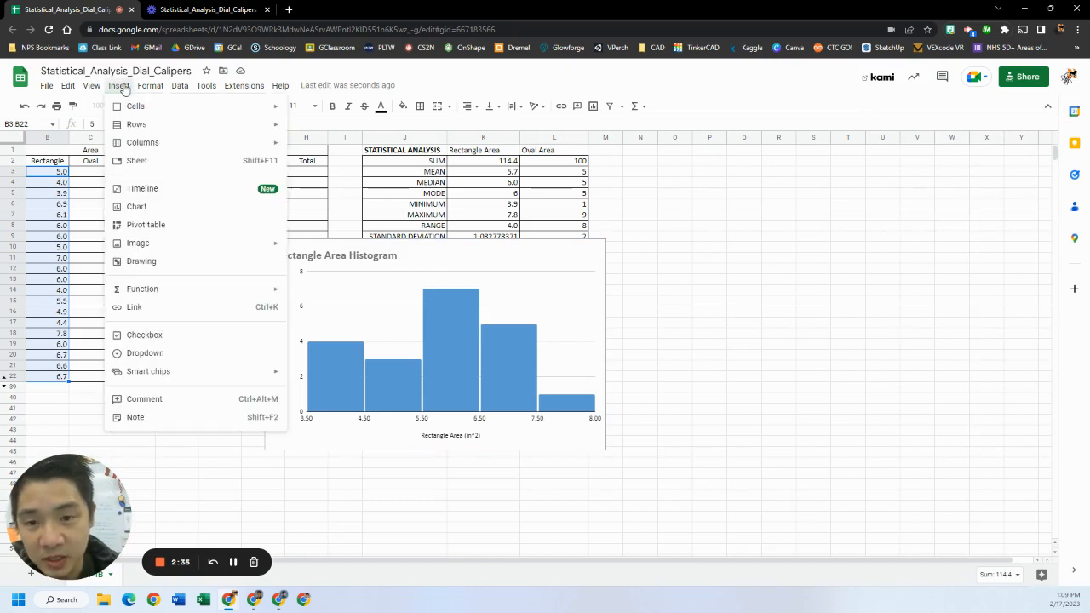
left_click(146, 227)
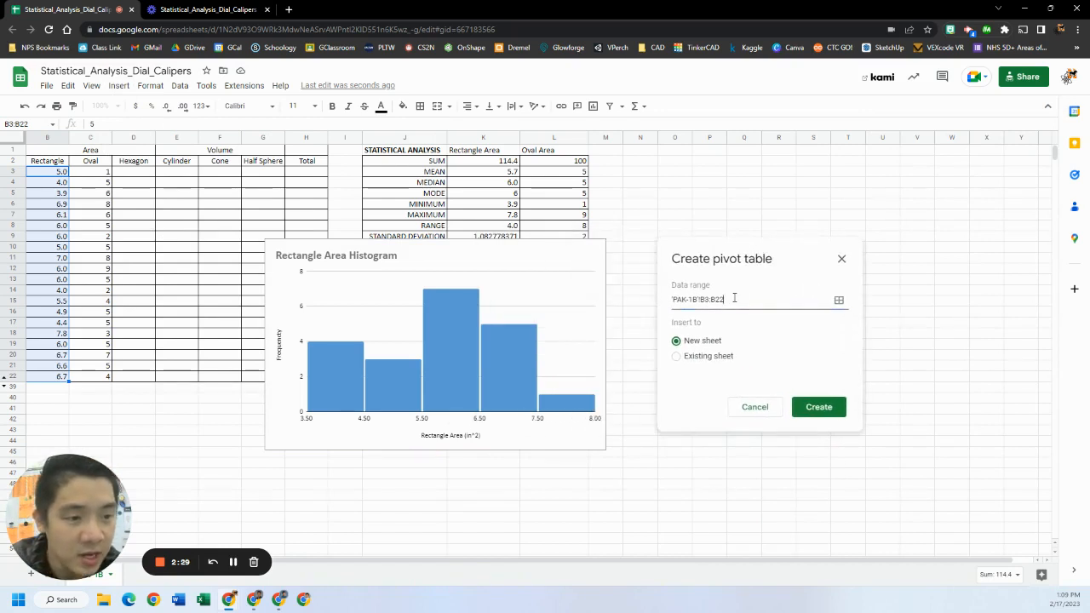
left_click(839, 302)
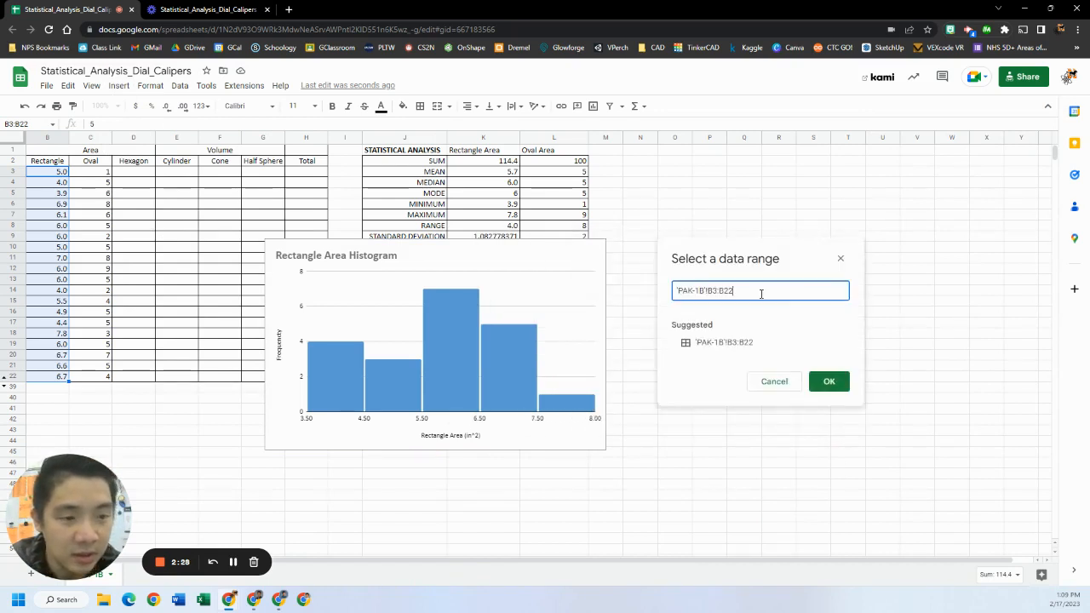
left_click_drag(761, 293, 594, 288)
key("BackSpace")
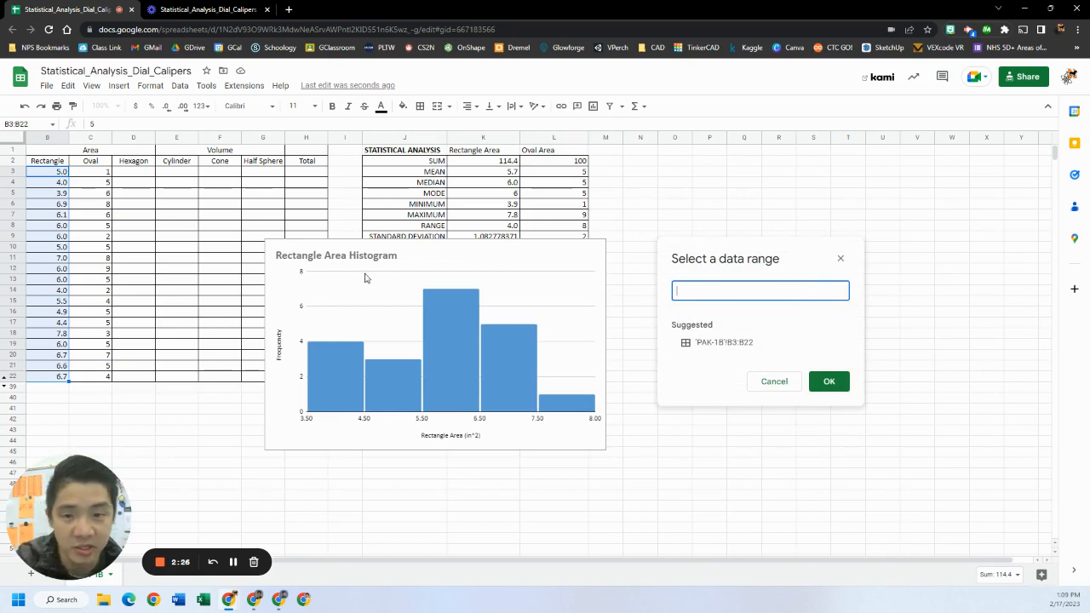
left_click_drag(67, 161, 57, 378)
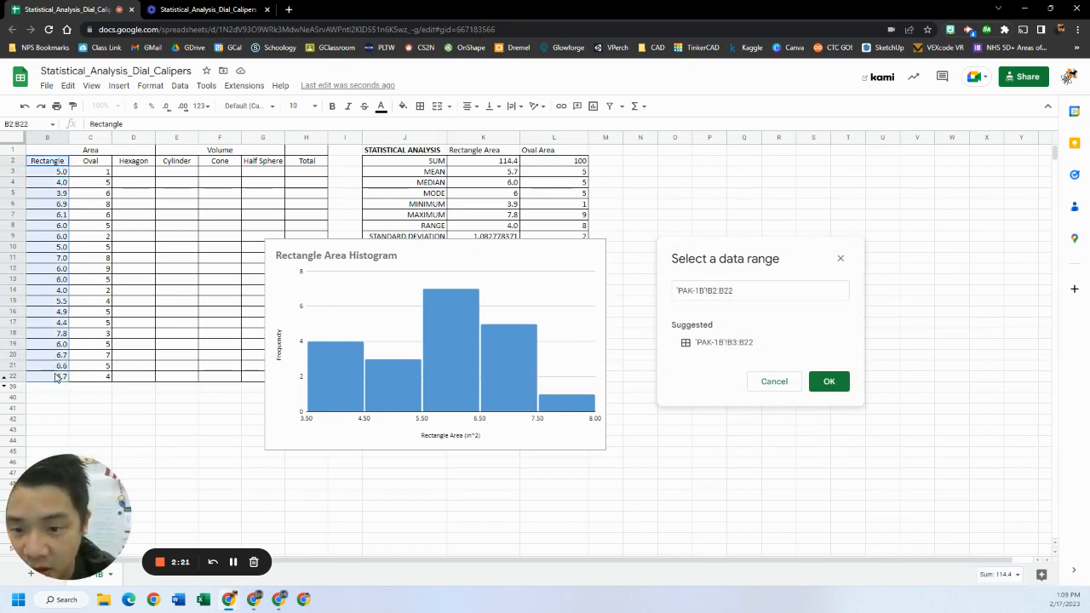
left_click(829, 381)
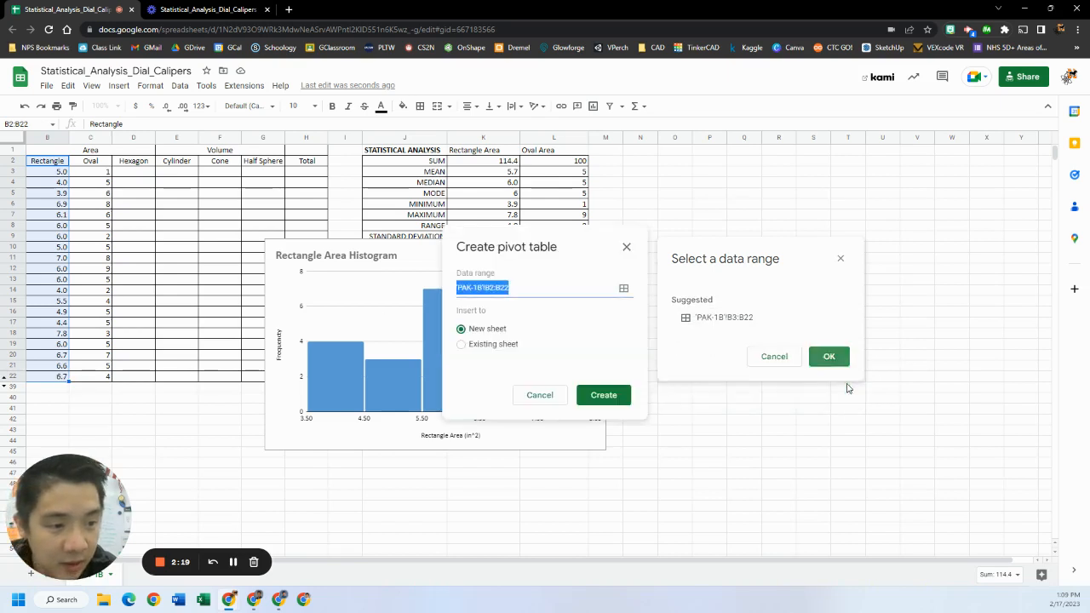
Insert the pivot table into the existing sheet at cell N13
left_click(501, 346)
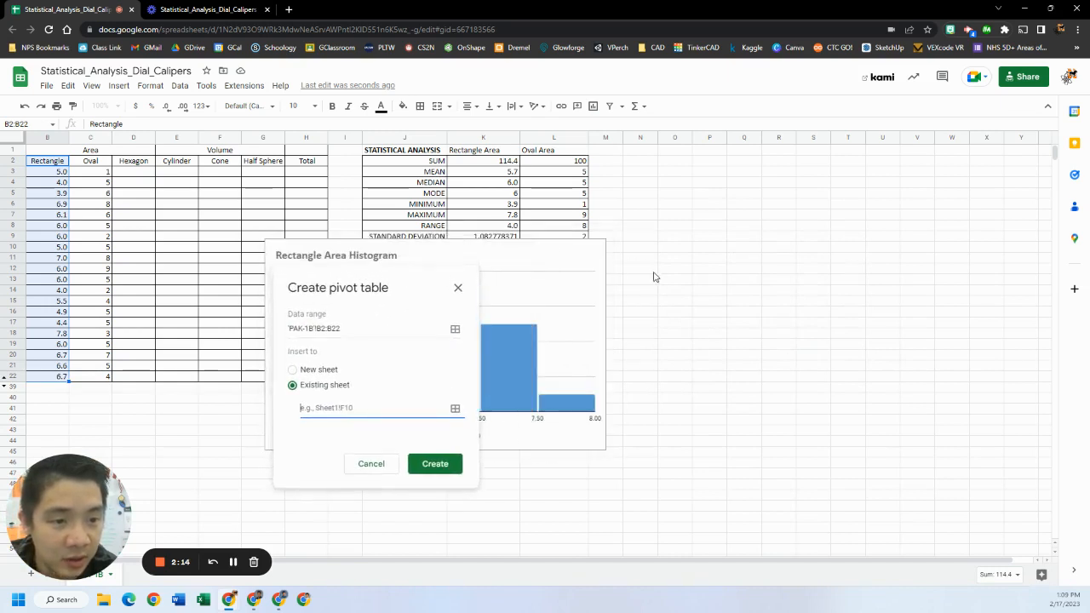
left_click(642, 282)
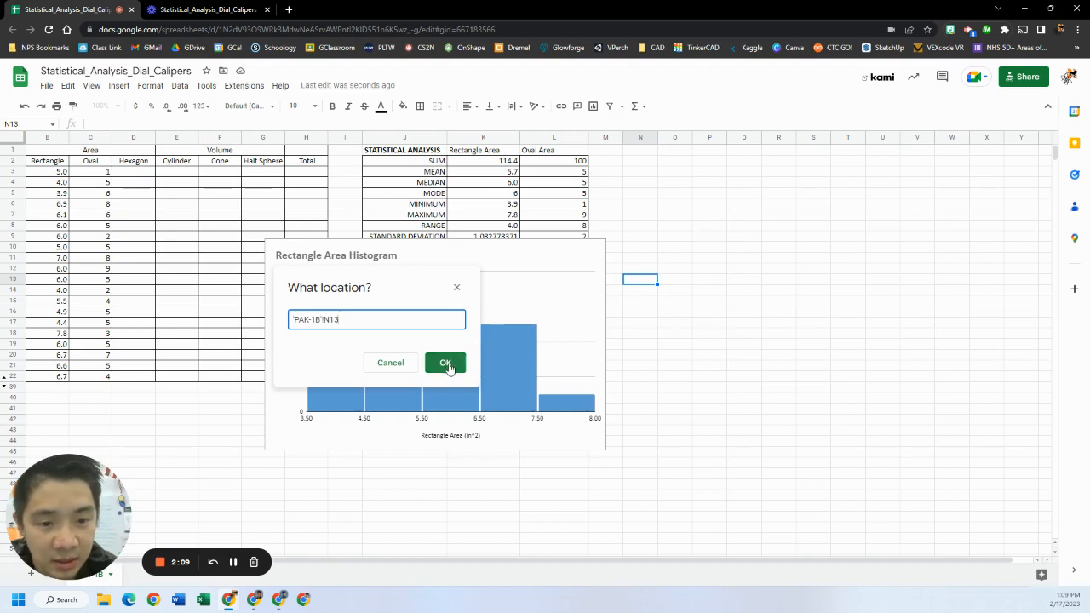
left_click(445, 363)
left_click_drag(627, 237, 950, 221)
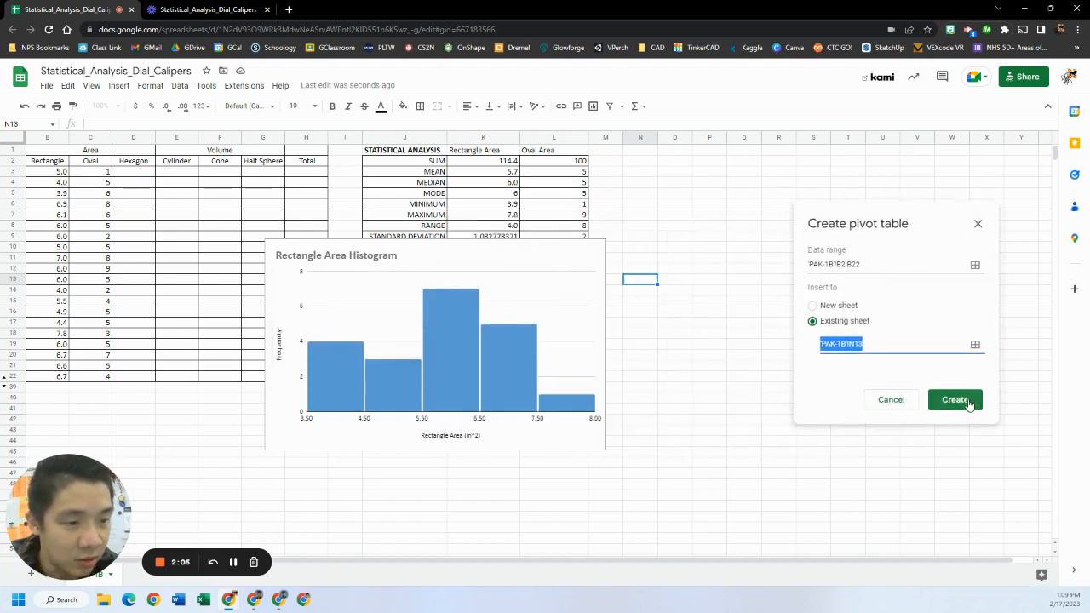
left_click(971, 400)
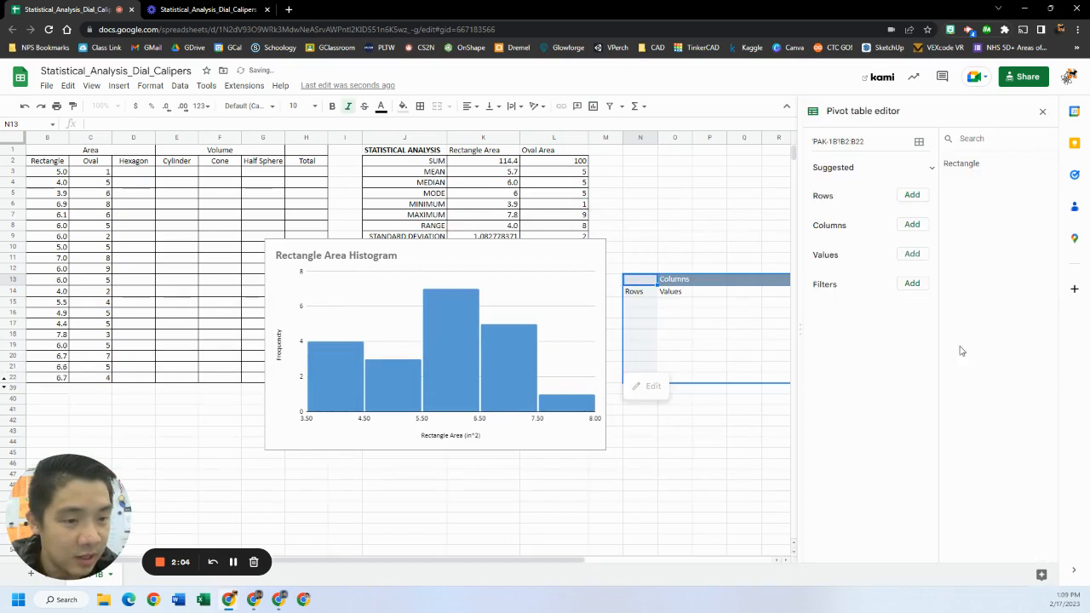
Add Rectangle as the pivot table's rows and as values summarized by COUNTA, and close the pivot table editor
left_click(910, 196)
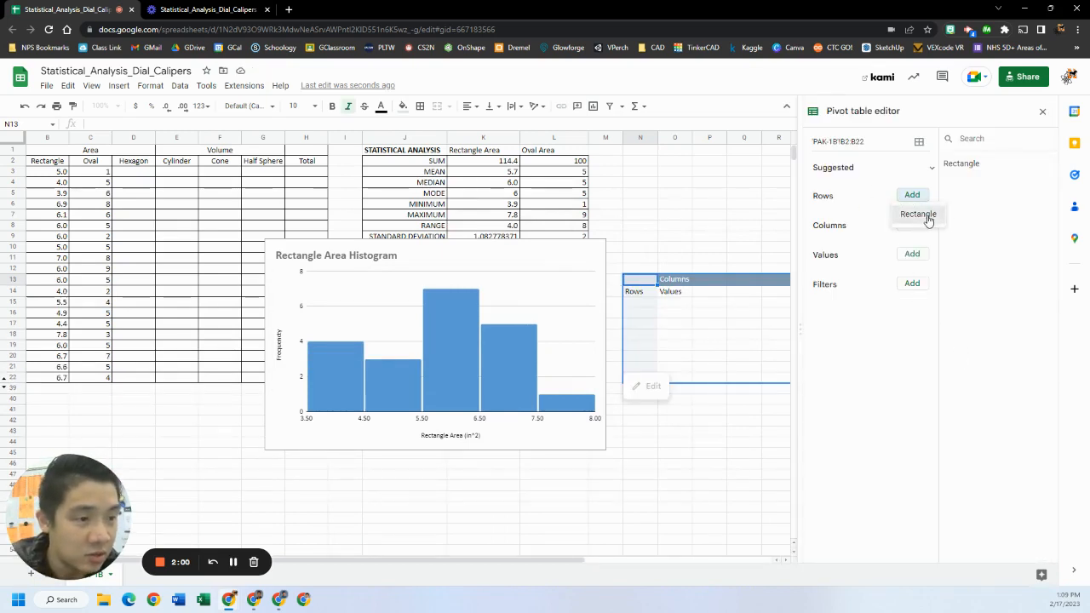
left_click(925, 214)
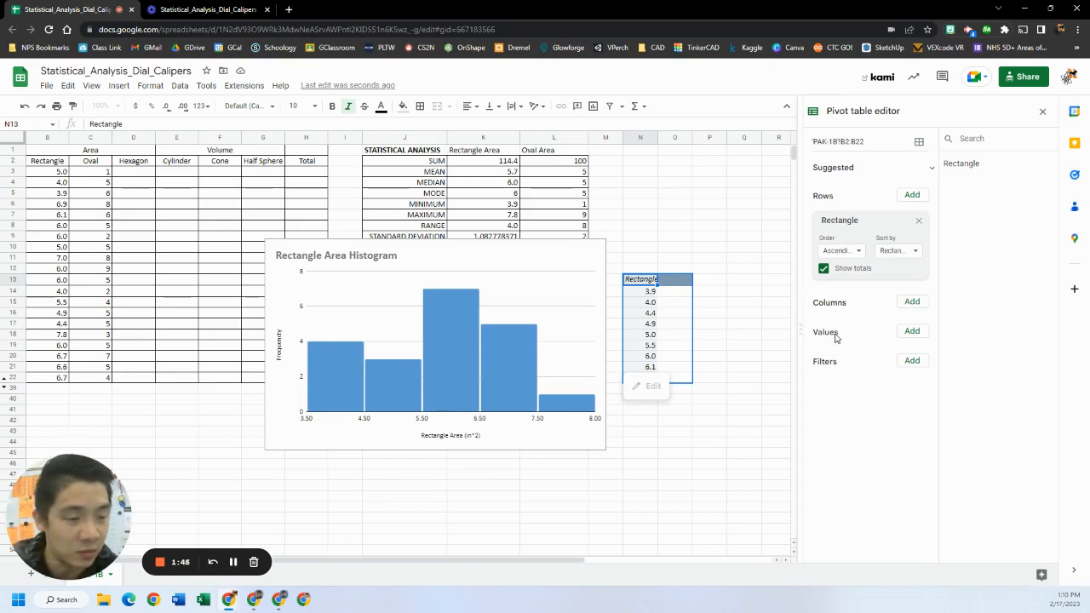
left_click(912, 334)
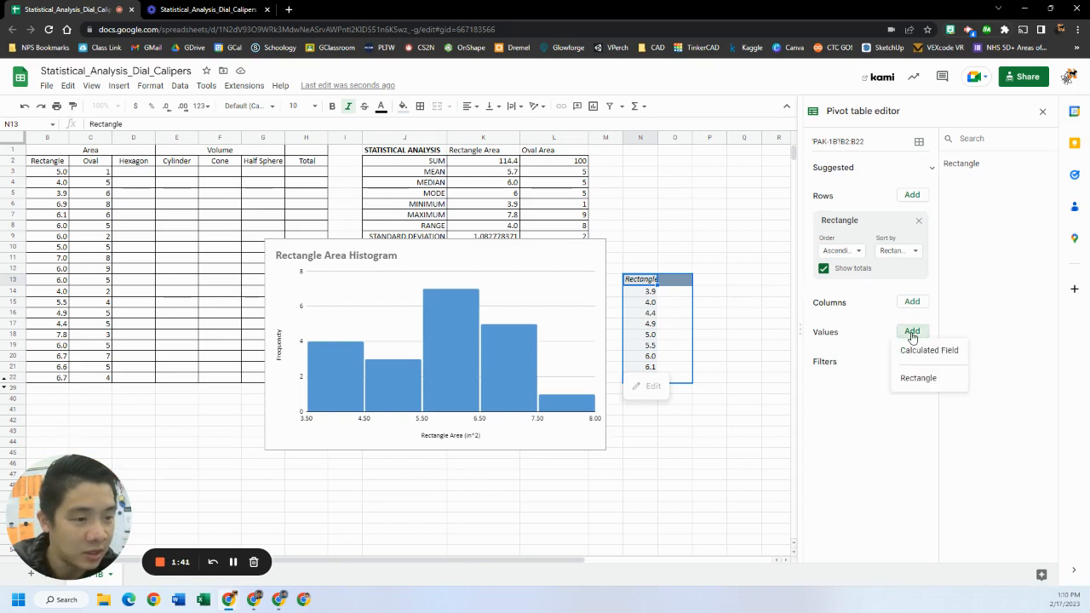
left_click(918, 377)
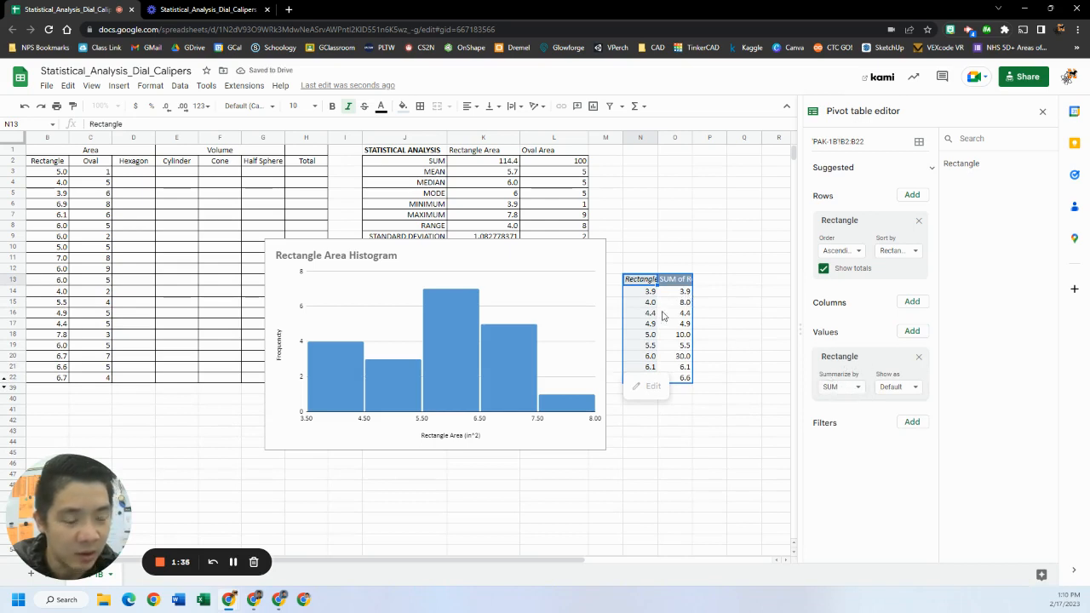
left_click(859, 387)
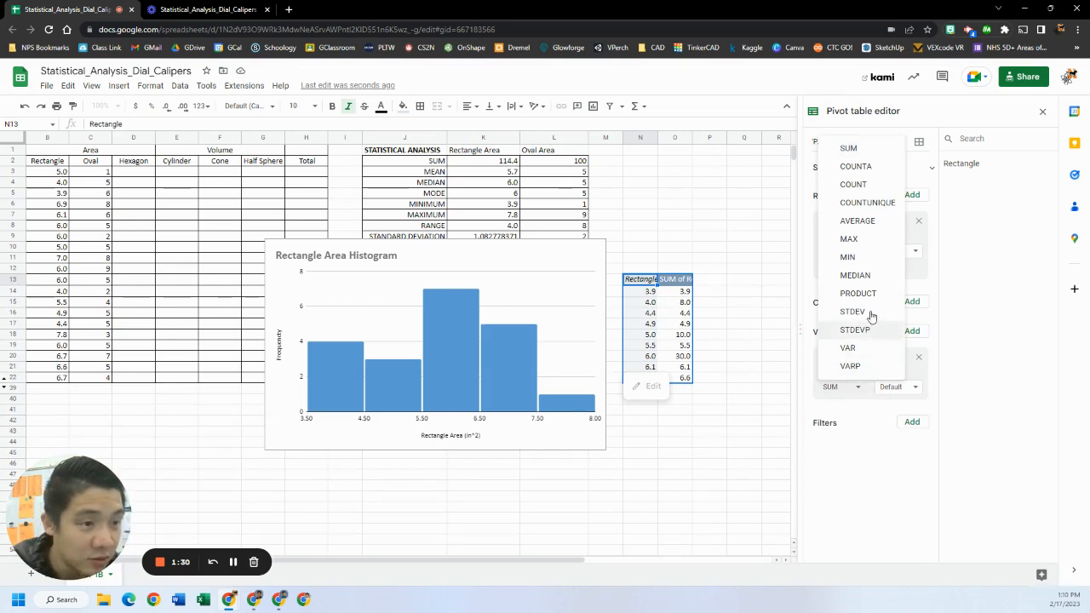
left_click(862, 167)
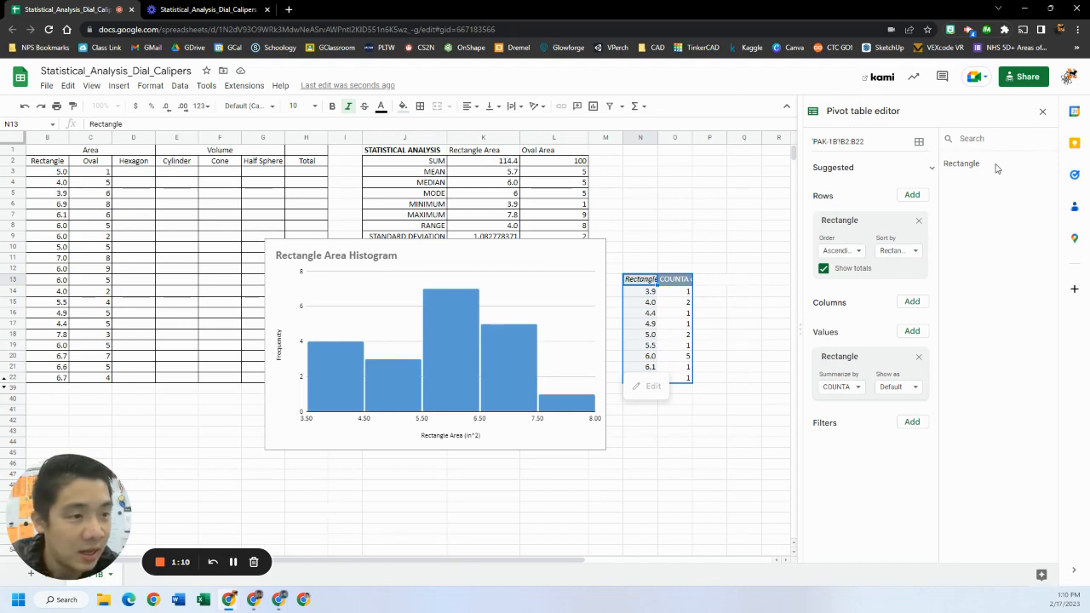
left_click(1045, 114)
left_click(800, 314)
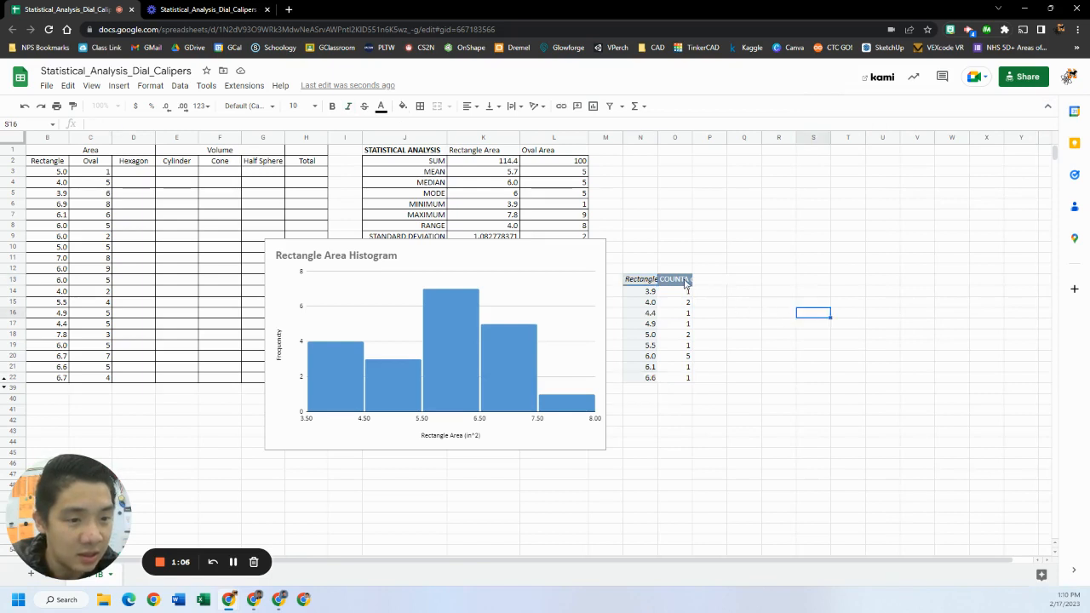
Widen the pivot table's value column and rename its header Frequency
left_click(687, 284)
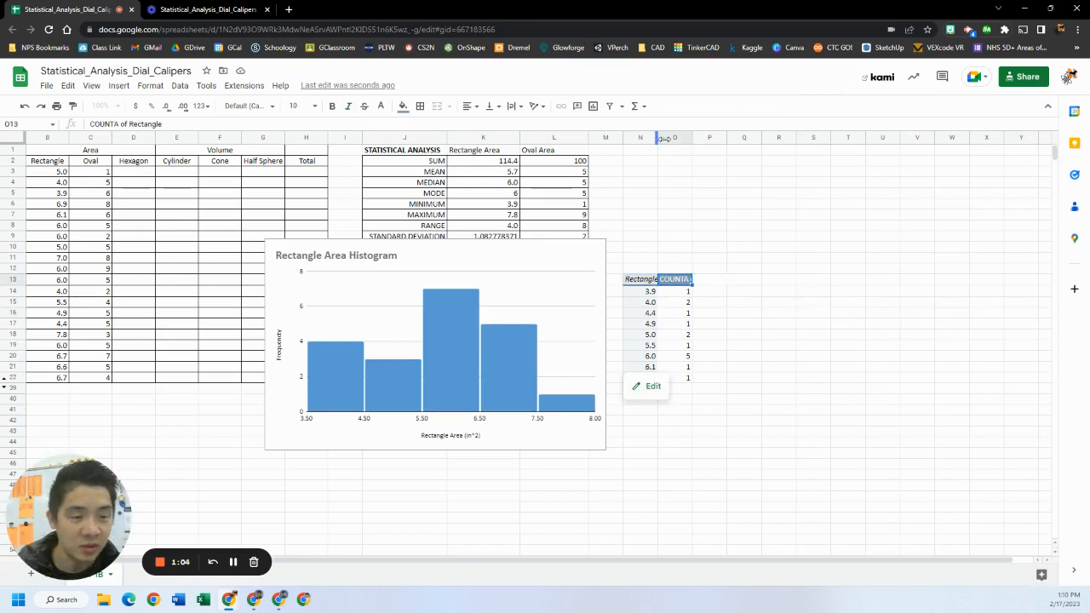
left_click_drag(664, 139, 677, 272)
left_click(734, 283)
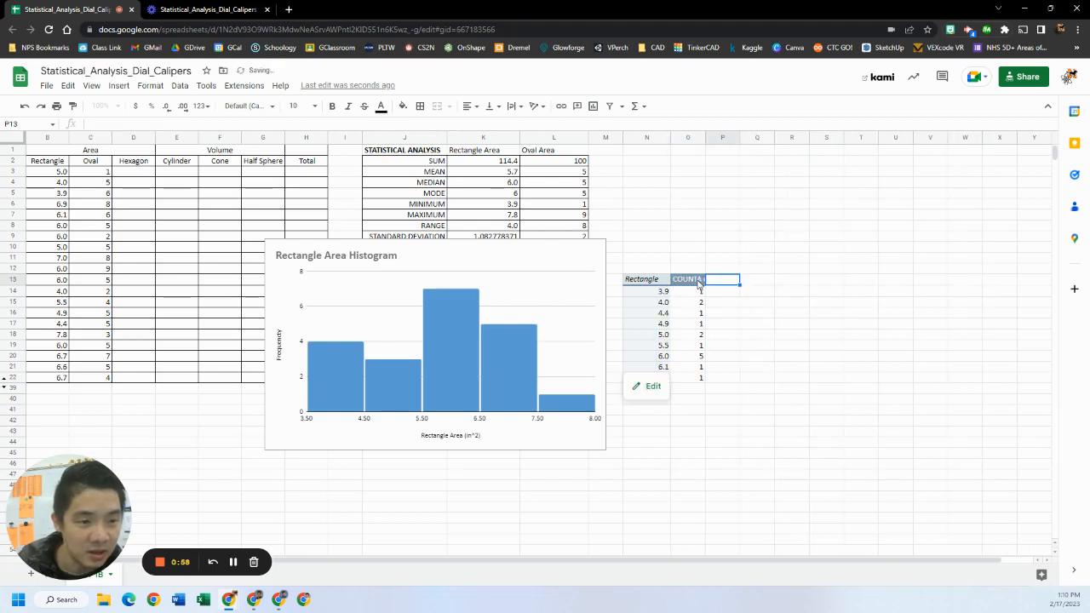
left_click(700, 282)
type("F")
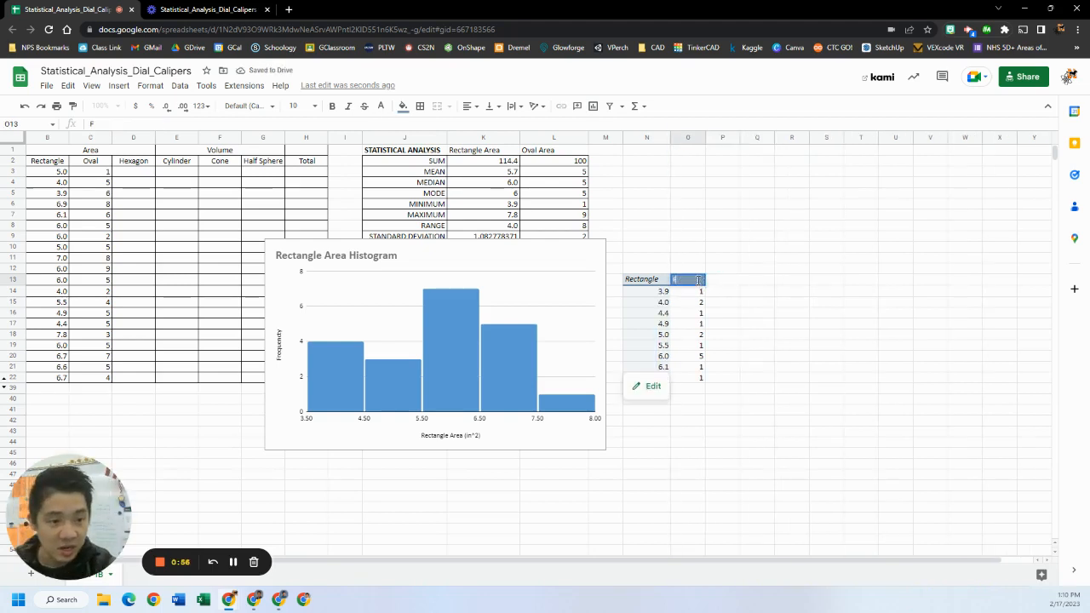
type("requen")
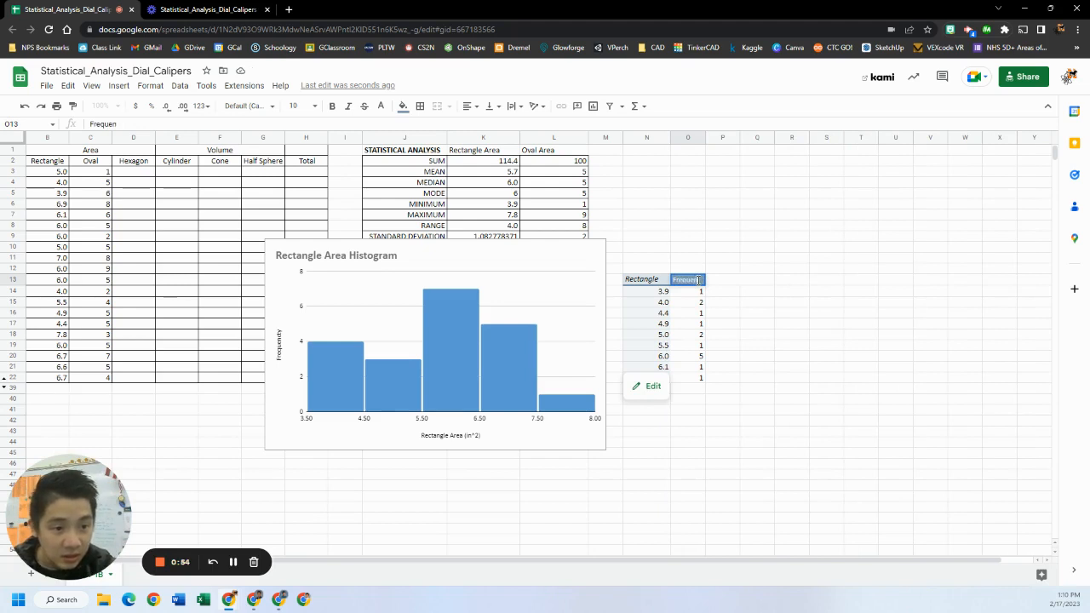
type("cy")
key("Return")
Add a total row below the pivot table with =SUM(O14:O26) in the frequency column and the label Total
left_click(744, 351)
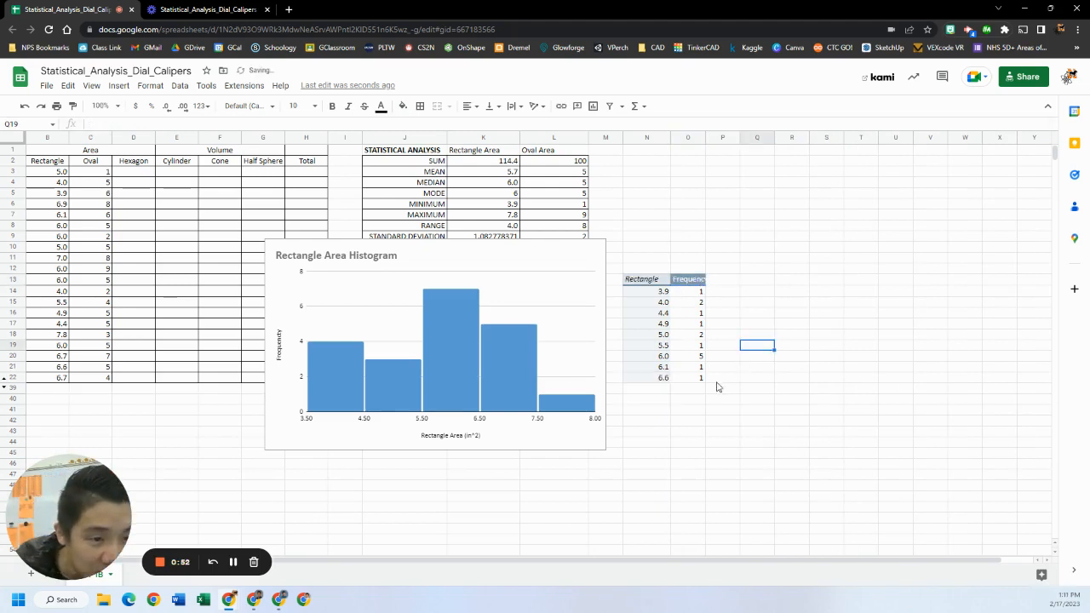
left_click(695, 388)
type("=SUM(")
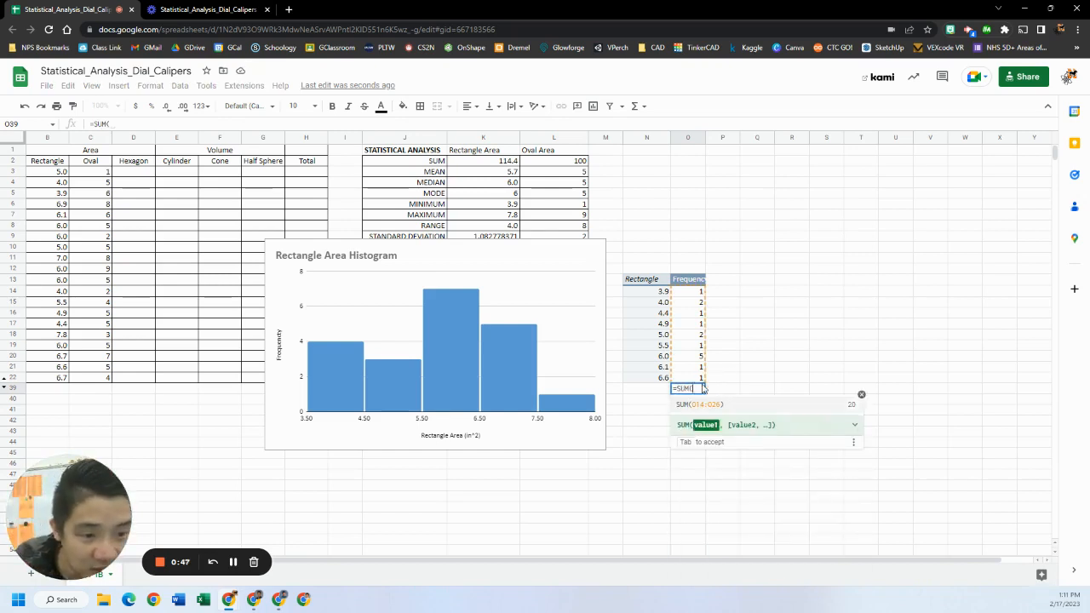
key("Tab")
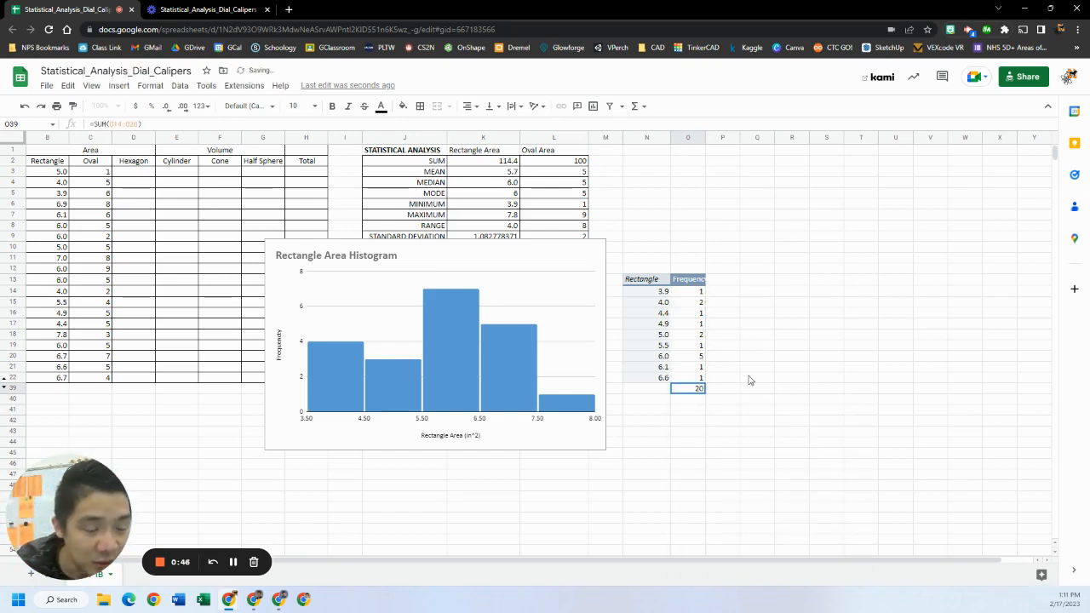
left_click(662, 392)
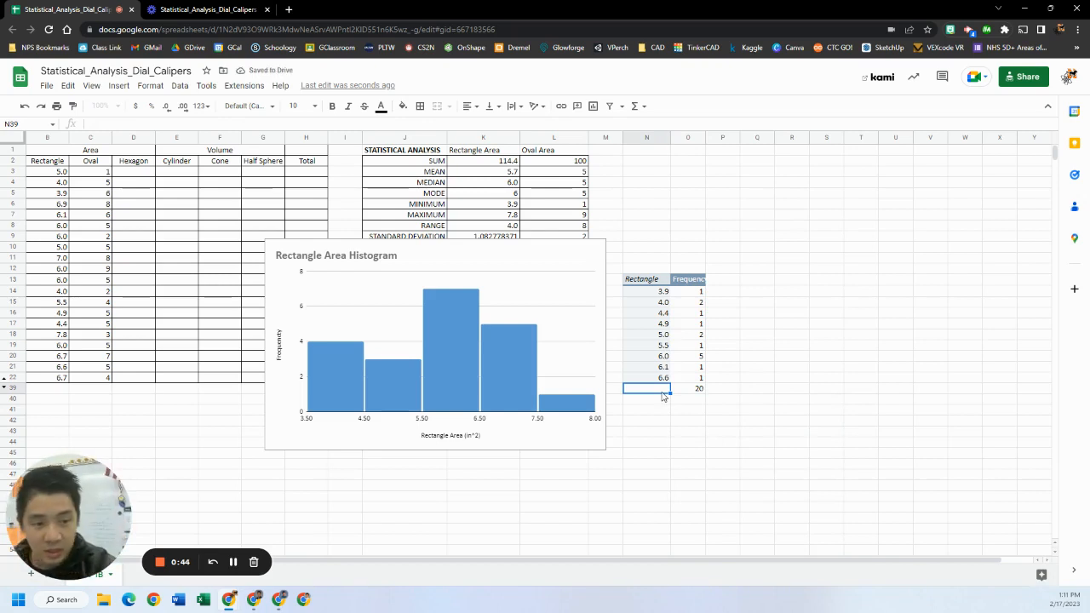
type("Total")
key("Return")
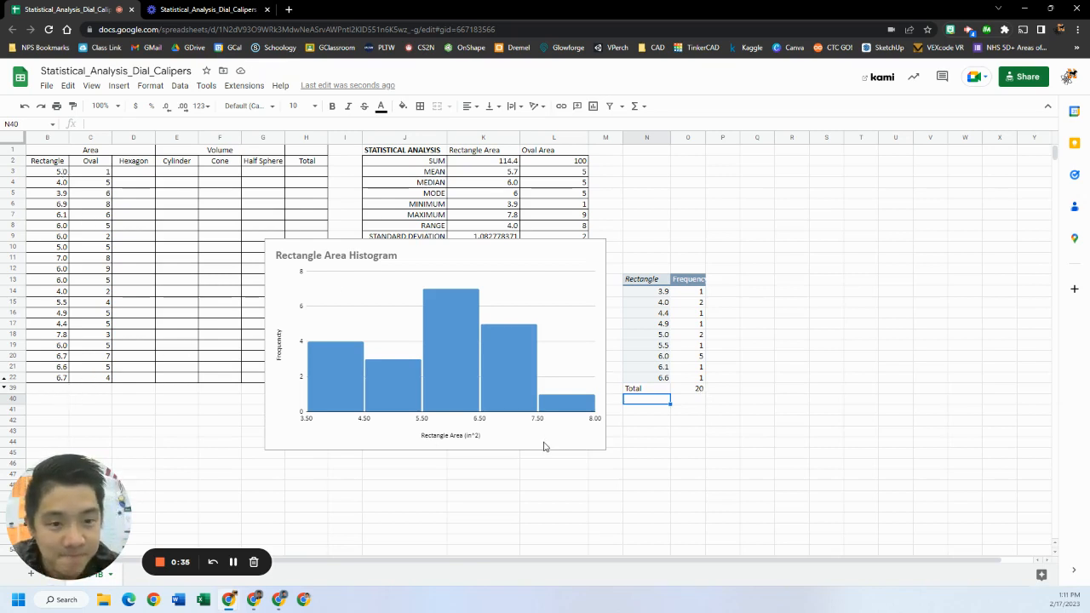
Move the histogram under the statistics table and shrink it to fit beside the pivot table
left_click(547, 253)
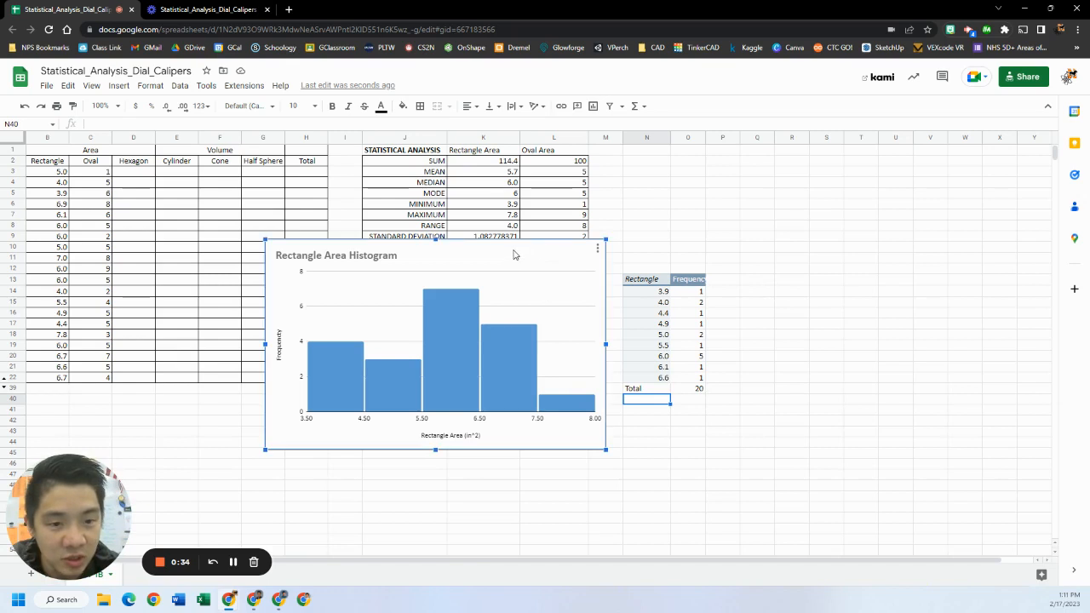
left_click_drag(514, 254, 534, 269)
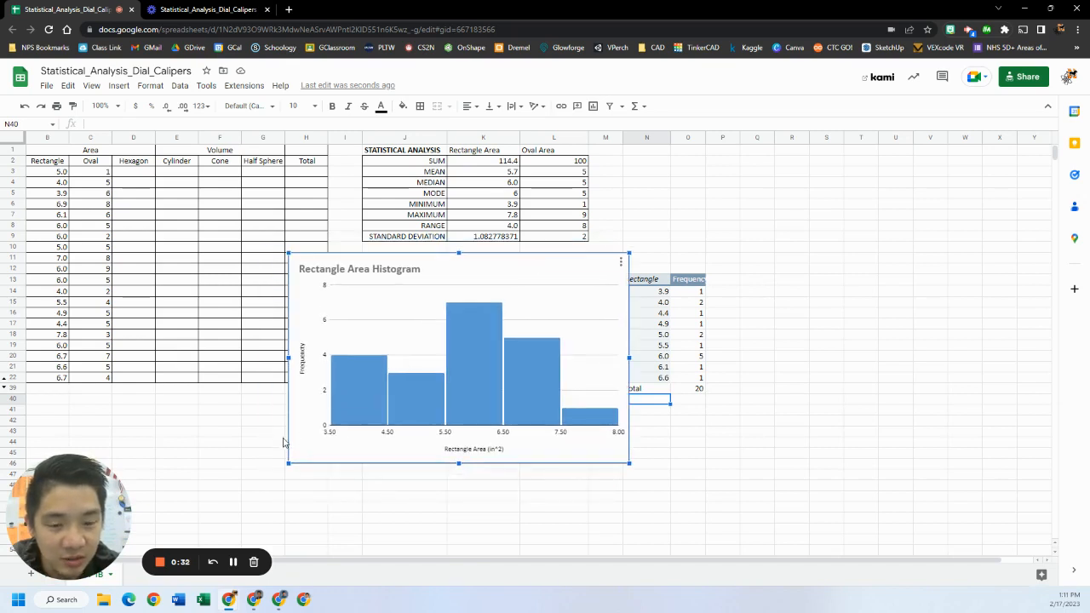
left_click_drag(289, 463, 348, 427)
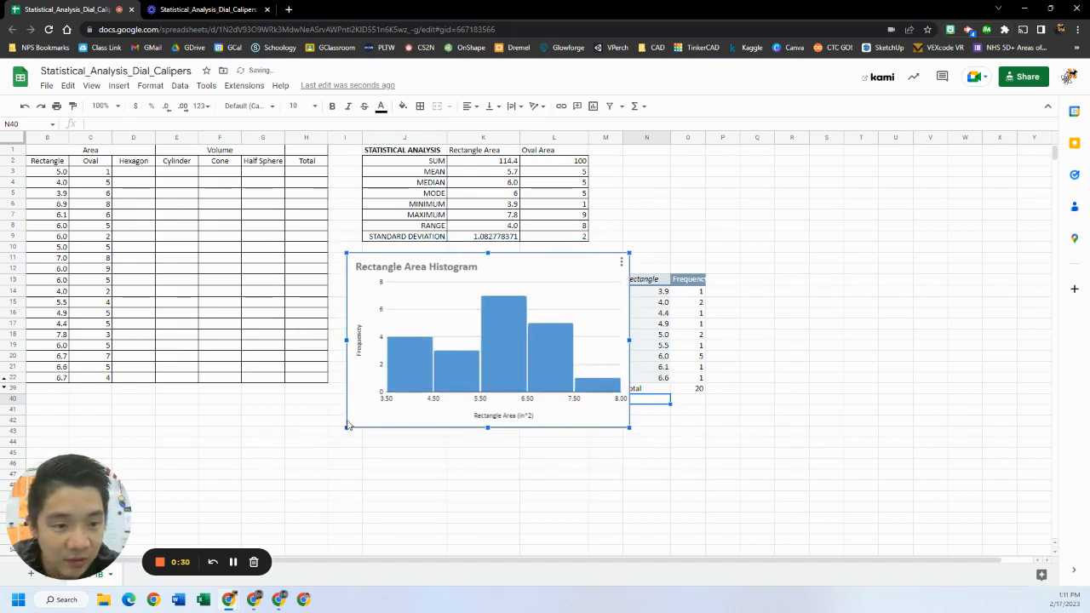
left_click_drag(631, 427, 616, 419)
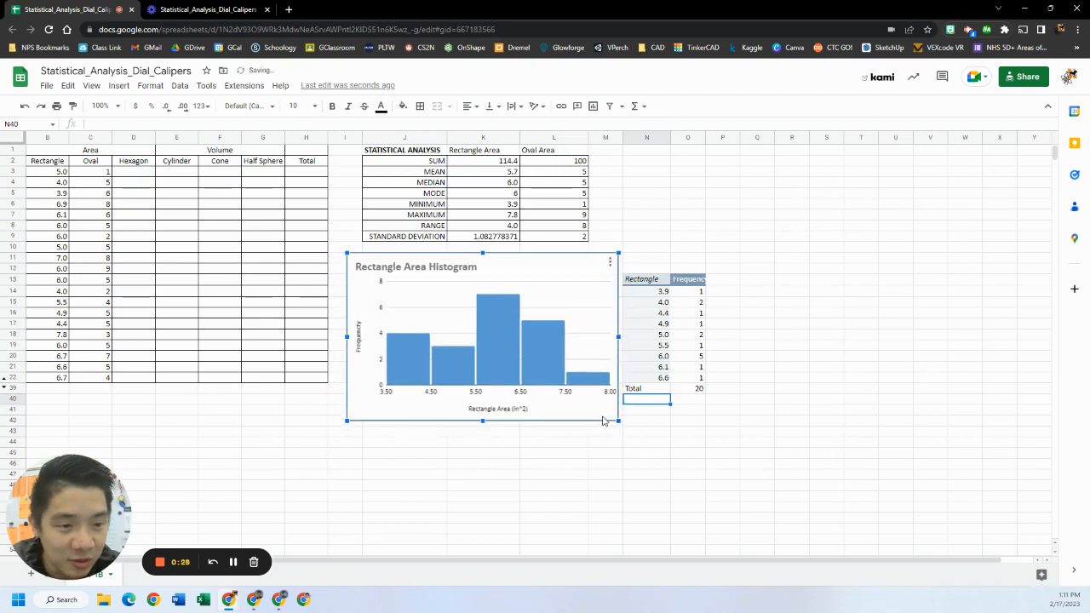